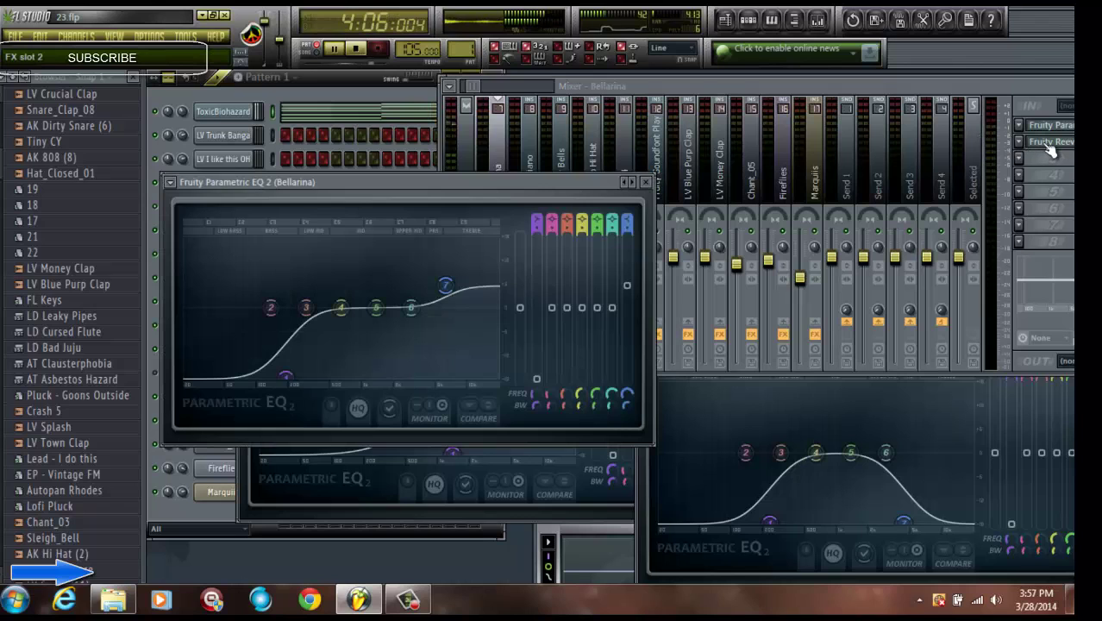
Step: Reposition the Bellarina track's Fruity Reeverb 2 and Parametric EQ 2 windows, and select the Master track in the mixer
left_click_drag(306, 220, 502, 314)
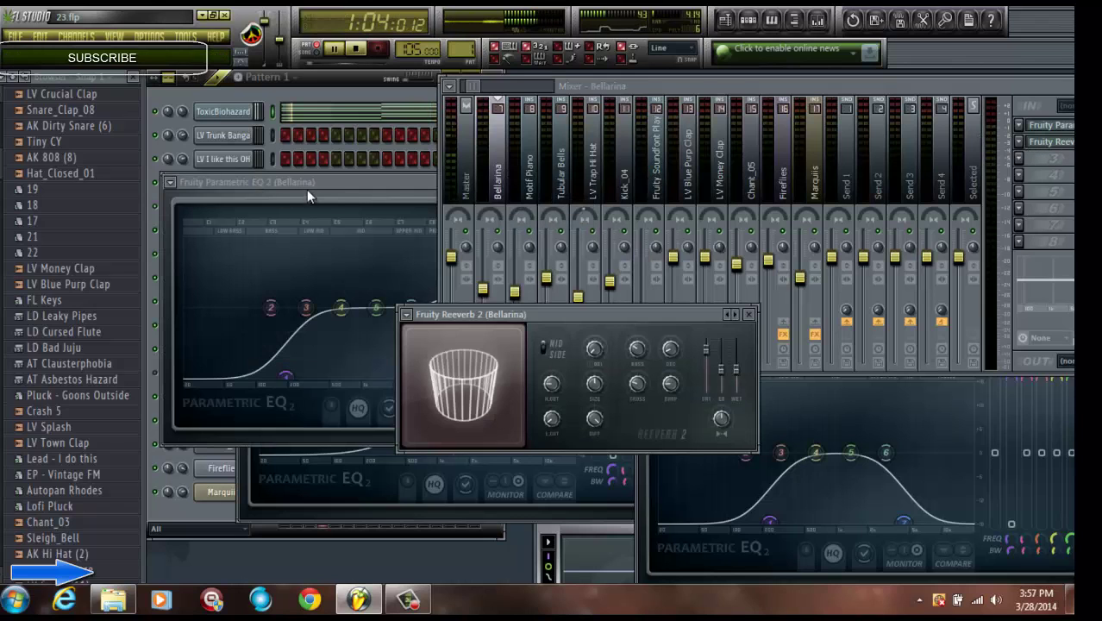
left_click_drag(306, 188, 415, 263)
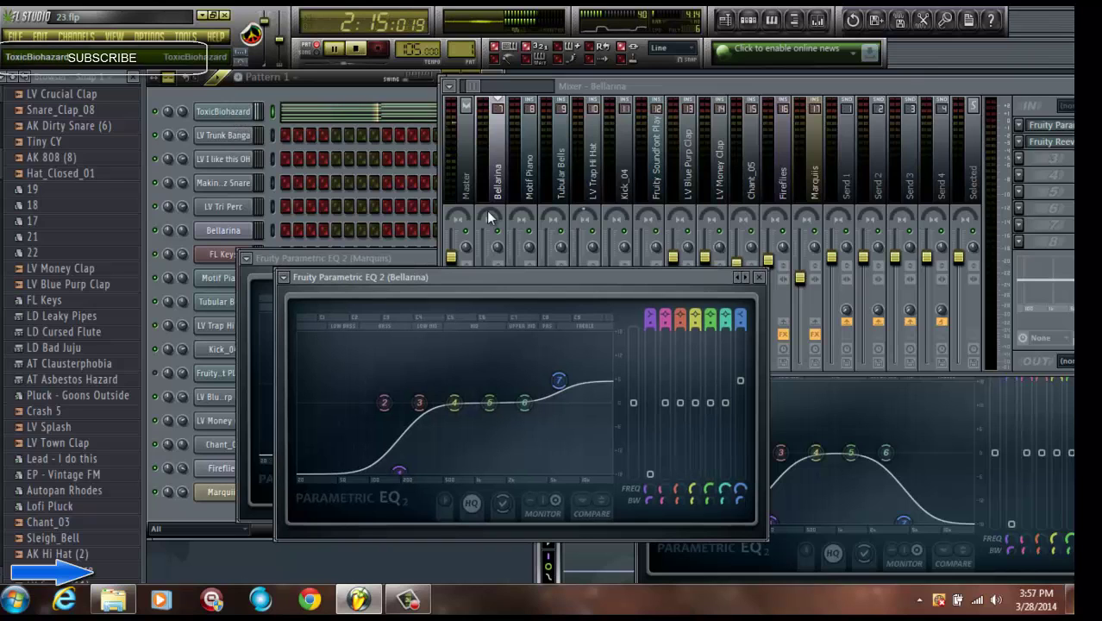
left_click(467, 186)
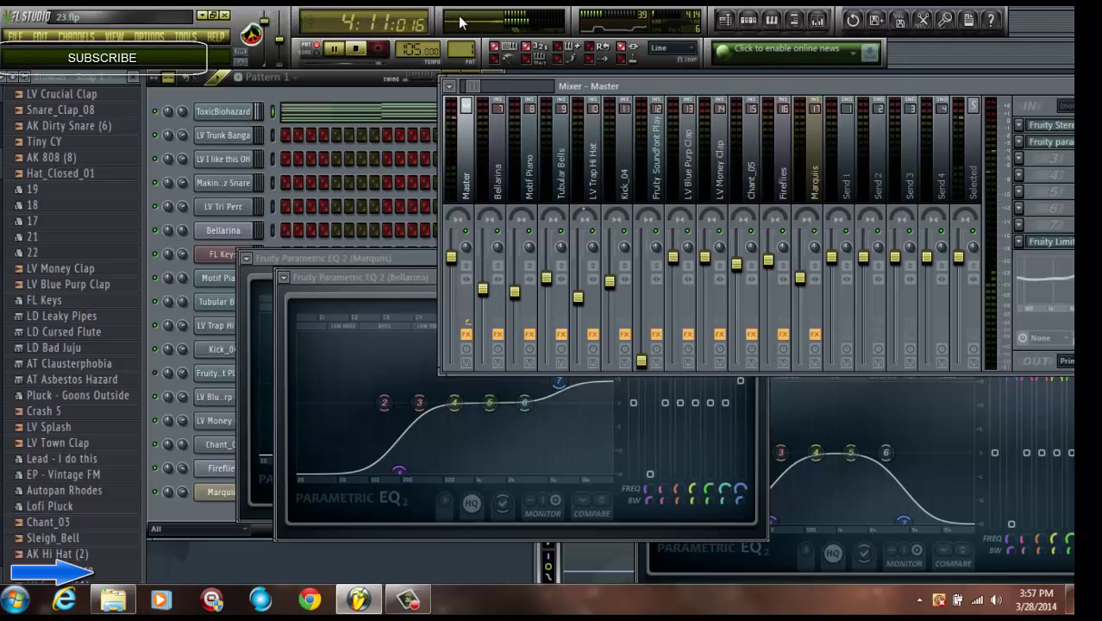
Step: Play Pattern 2, show the mixer from its first insert tracks, and bring the step sequencer to the front
key("space")
scroll(461, 41, "up", 1)
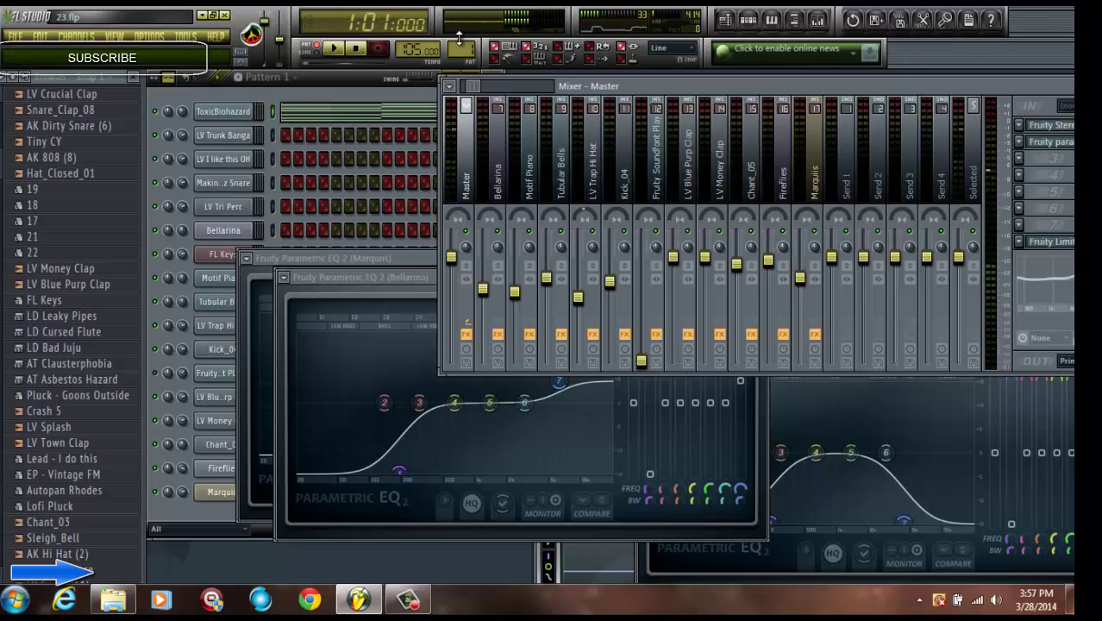
key("space")
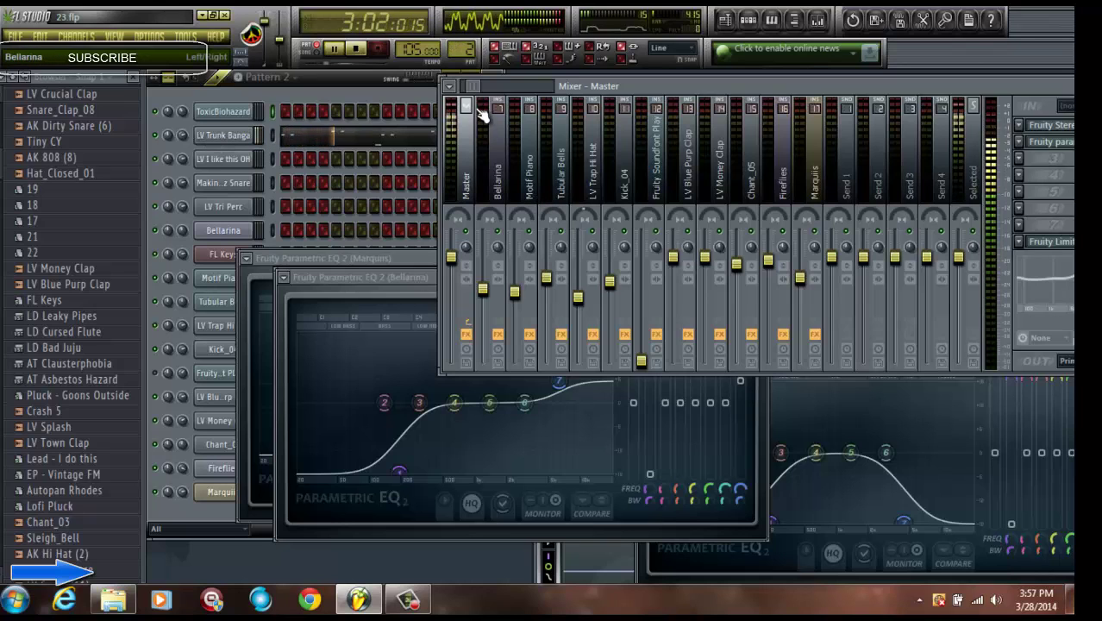
scroll(459, 102, "up", 3)
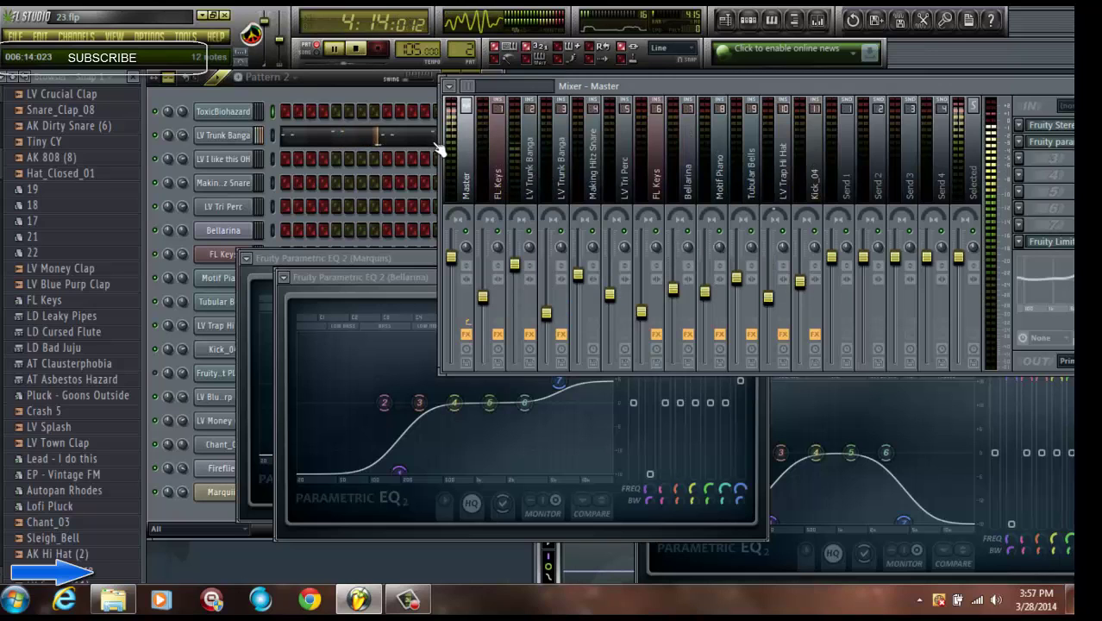
left_click(393, 88)
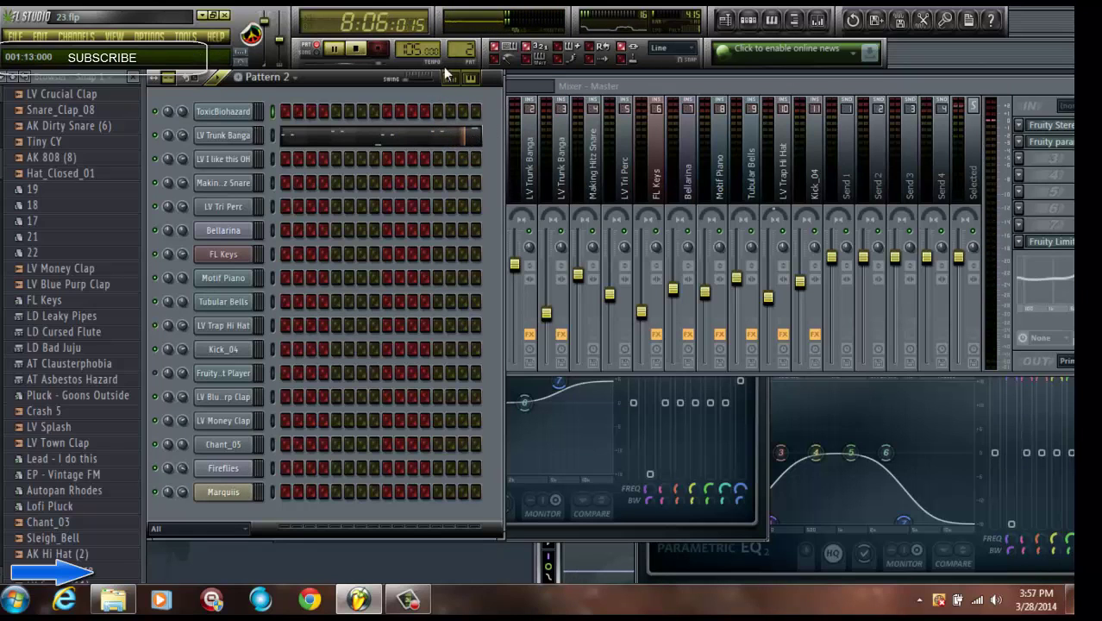
Step: Stop playback, switch to Pattern 3 and play it
key("space")
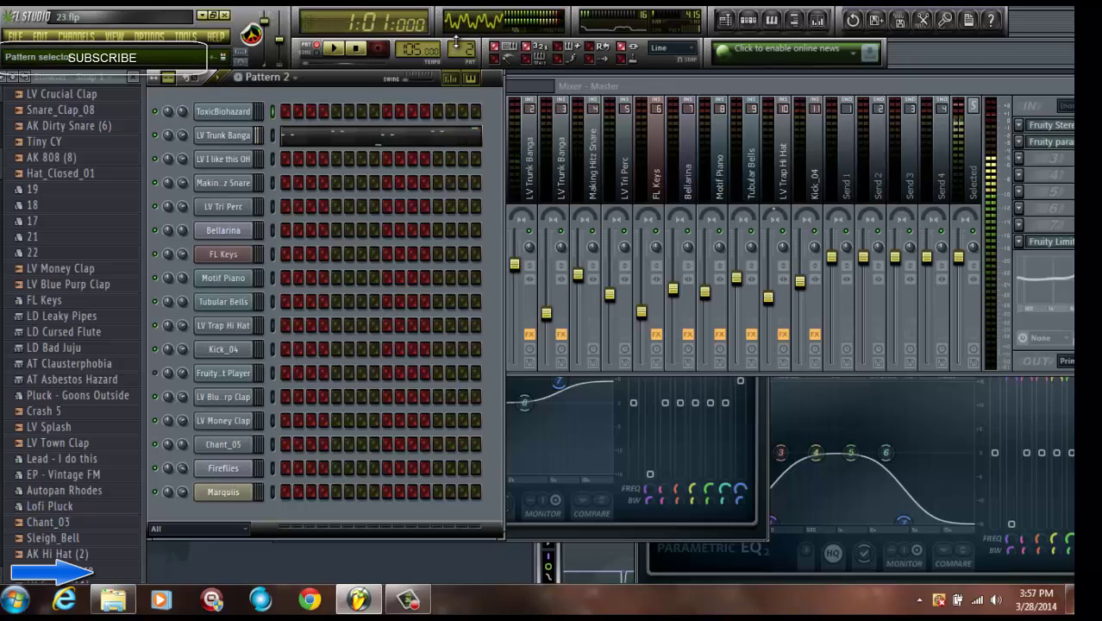
left_click_drag(457, 43, 455, 36)
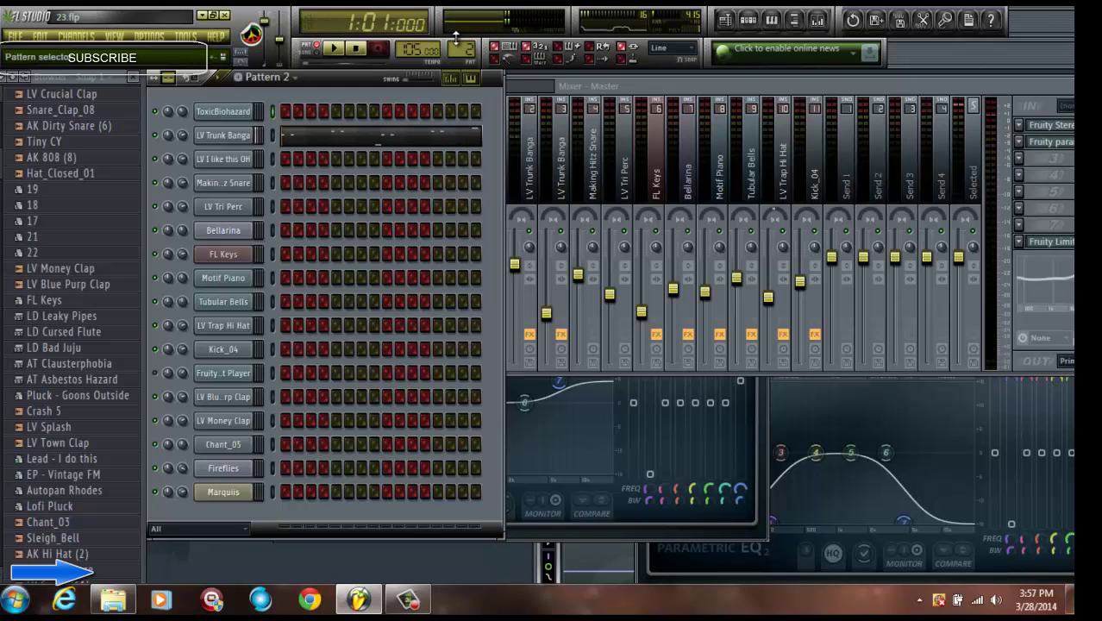
key("space")
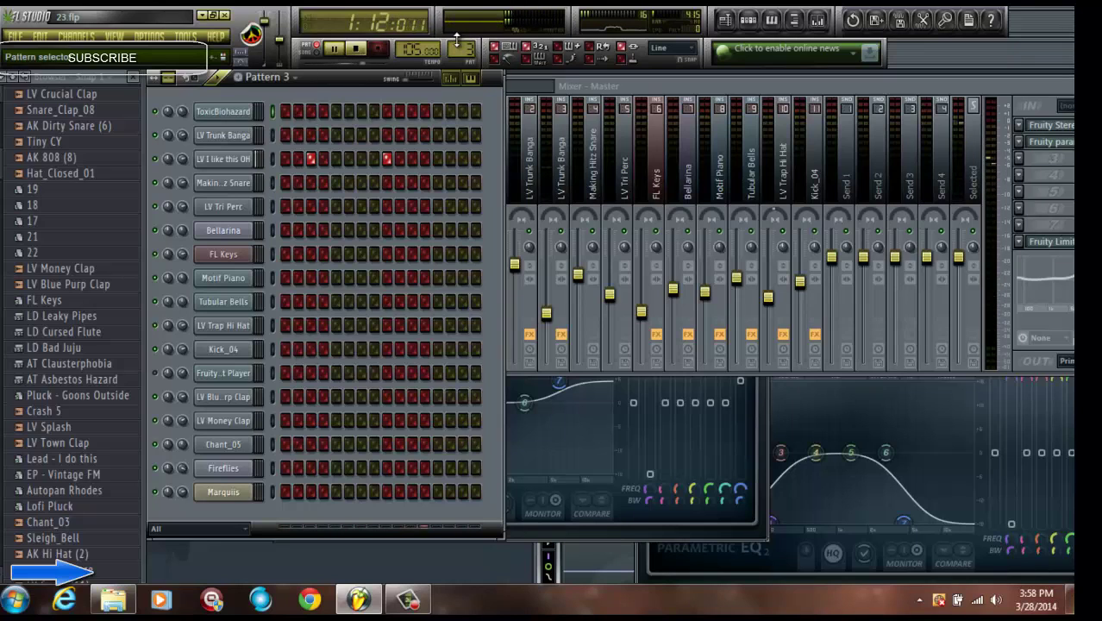
Step: Play through Patterns 4, 5 and 6 in order
scroll(457, 40, "up", 1)
key("space")
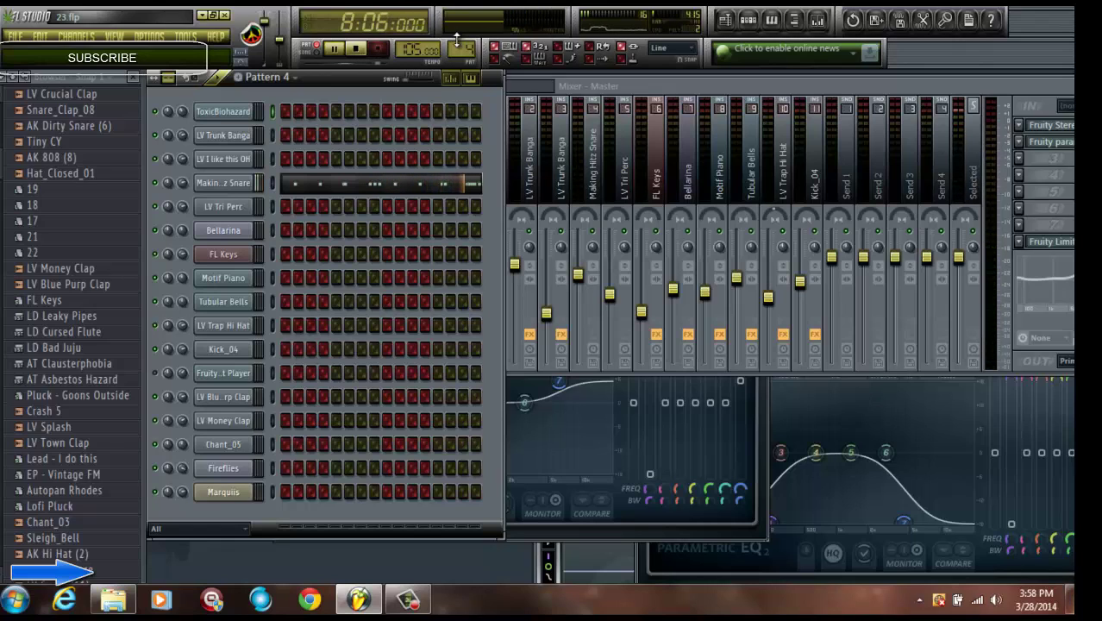
scroll(456, 40, "up", 1)
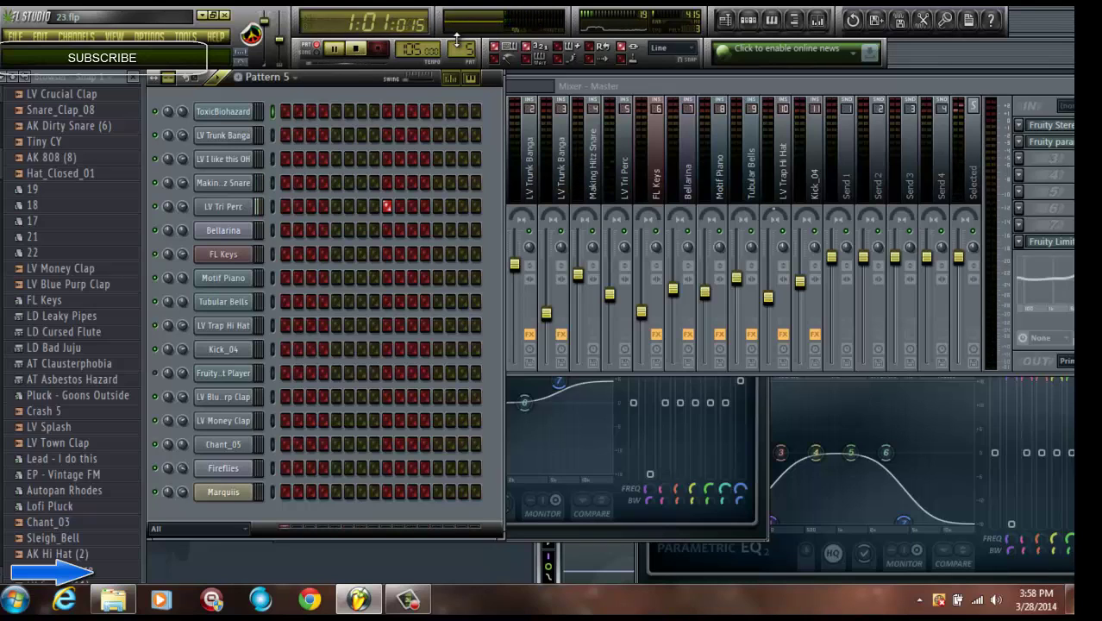
scroll(457, 40, "up", 1)
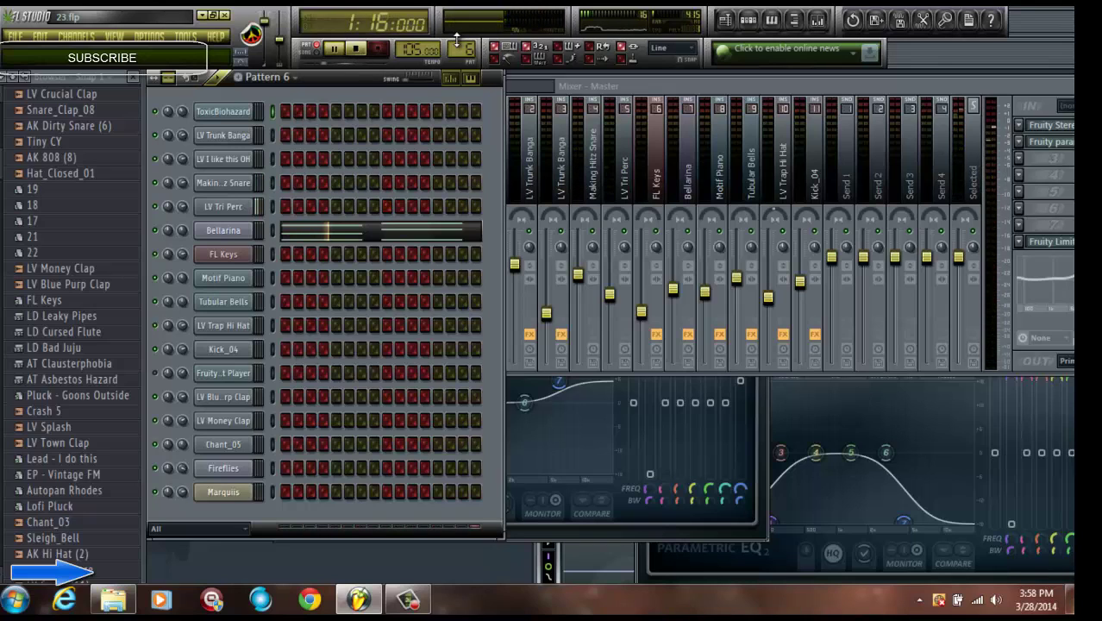
Step: Show the Parametric EQ 2 and Reeverb 2 effects of FL Keys on mixer insert 6, moving both windows below the track names
left_click(654, 88)
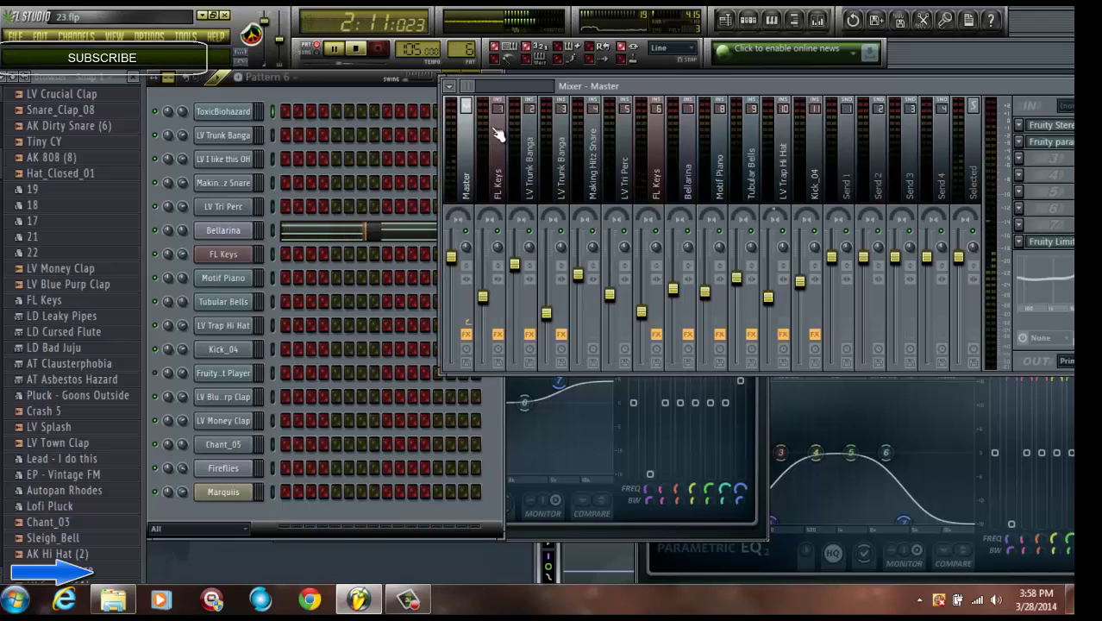
left_click(659, 181)
left_click(1048, 126)
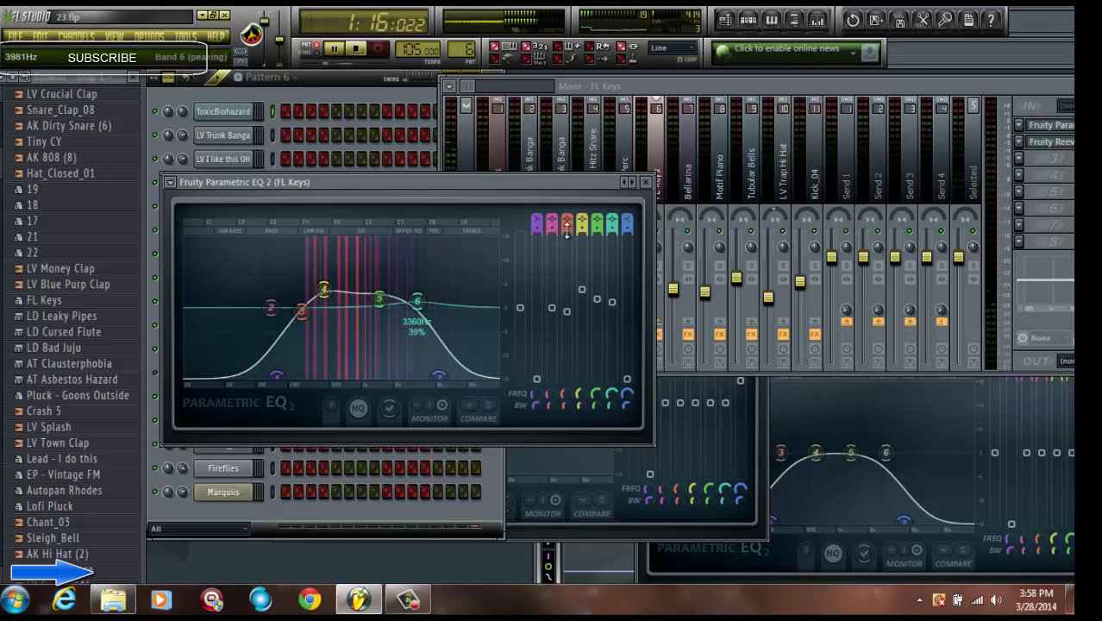
left_click_drag(567, 182, 724, 333)
left_click(1067, 144)
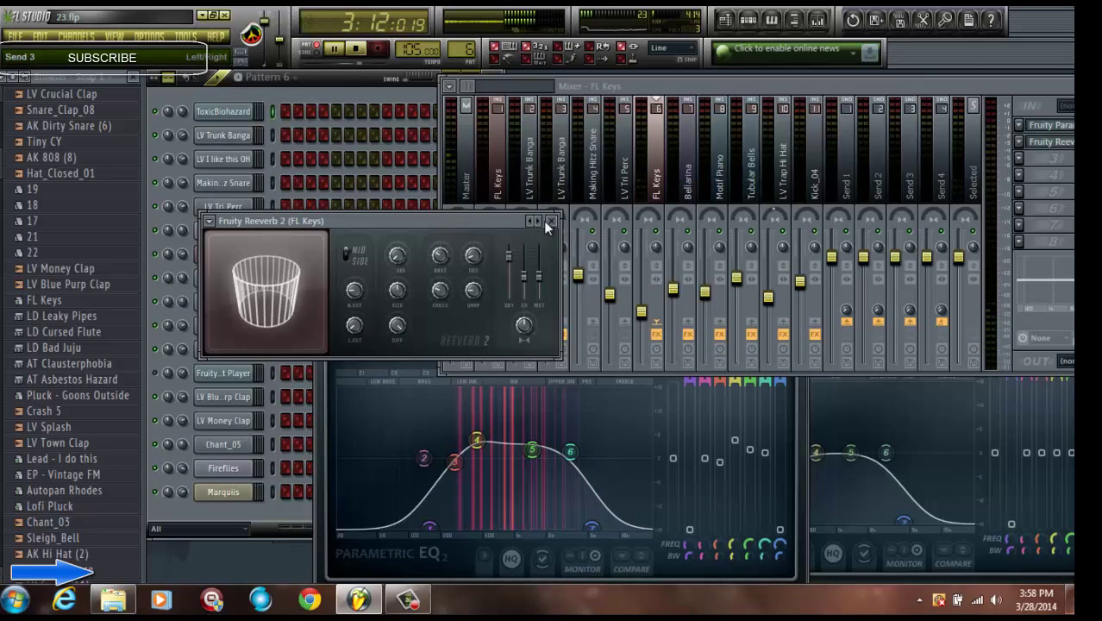
left_click_drag(512, 219, 696, 349)
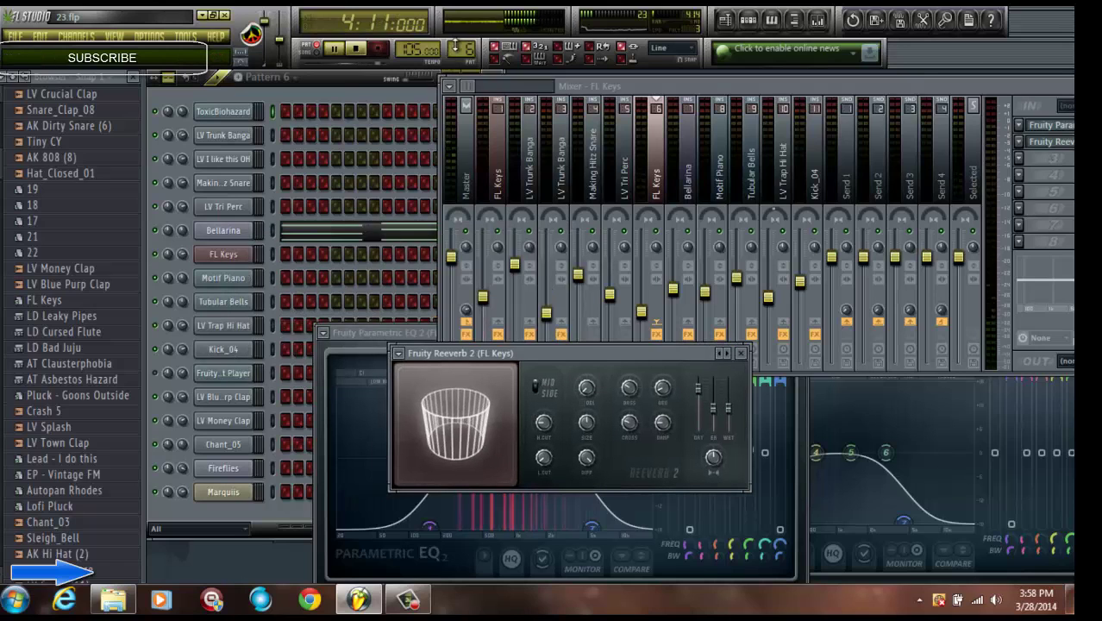
Step: Restart playback of Pattern 6 and switch to Pattern 7
key("space")
key("space")
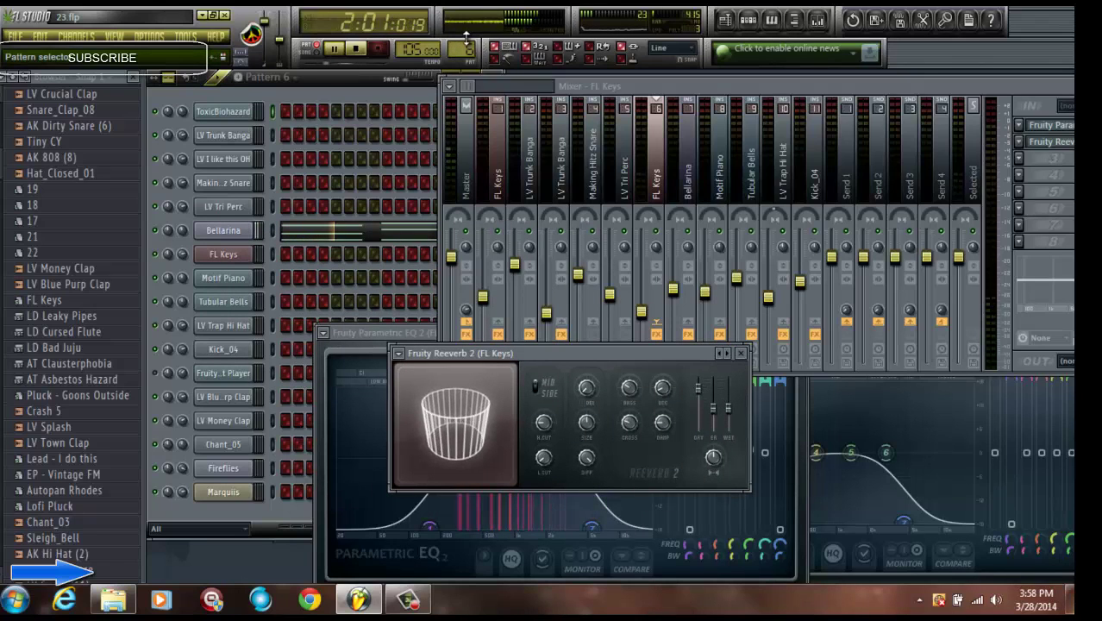
scroll(466, 39, "up", 1)
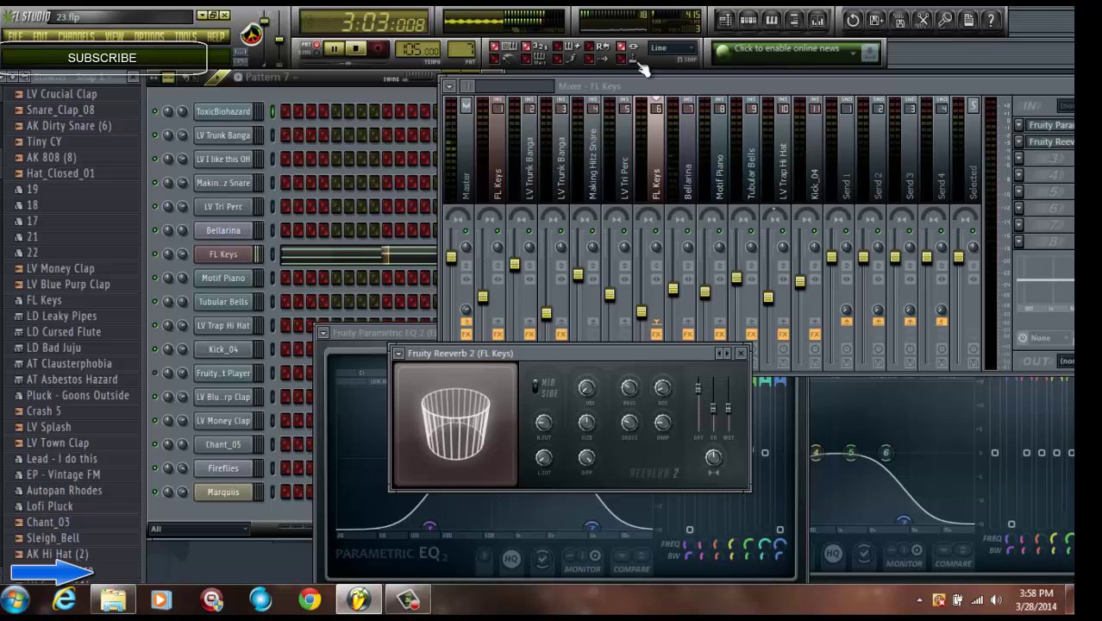
Step: Open the Parametric EQ 2 on the Bellarina mixer track and move its window clear of the track names
left_click(689, 181)
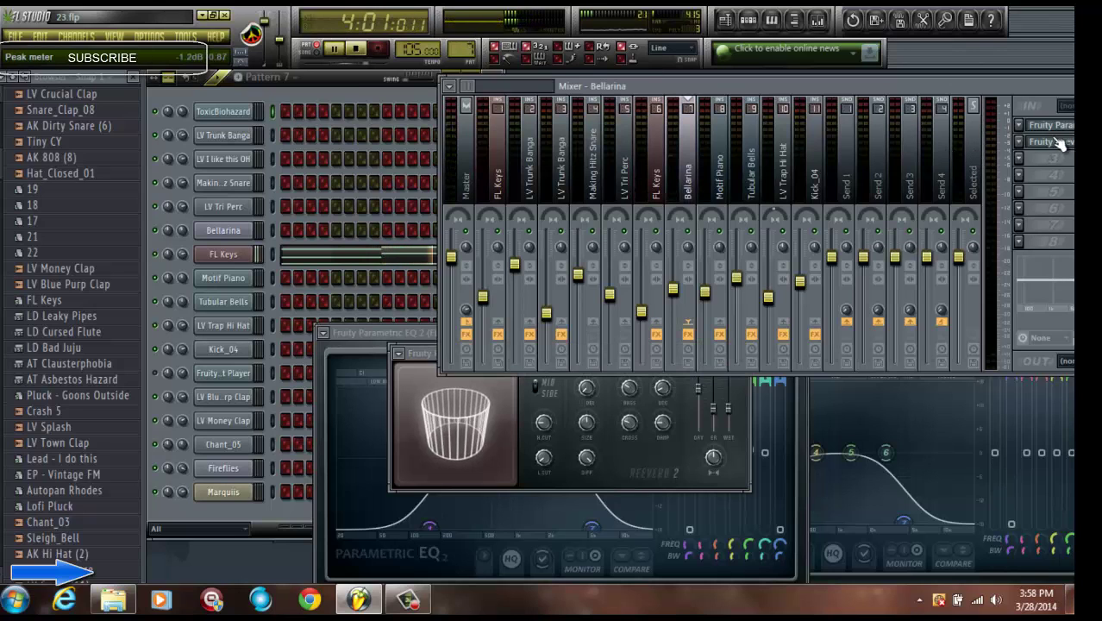
left_click(1053, 125)
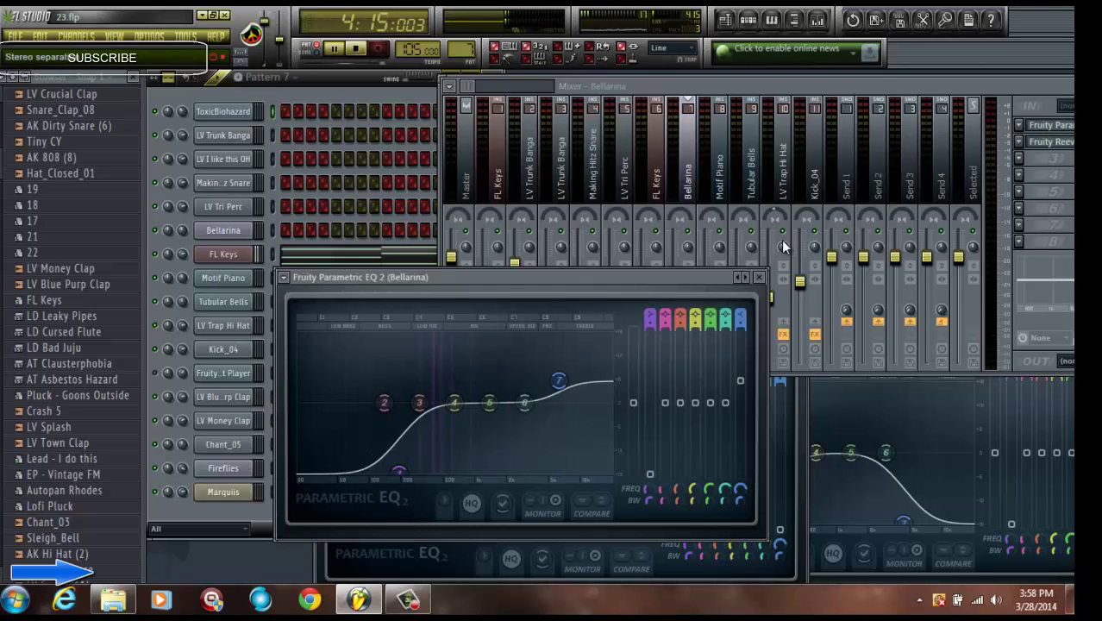
left_click_drag(634, 276, 741, 332)
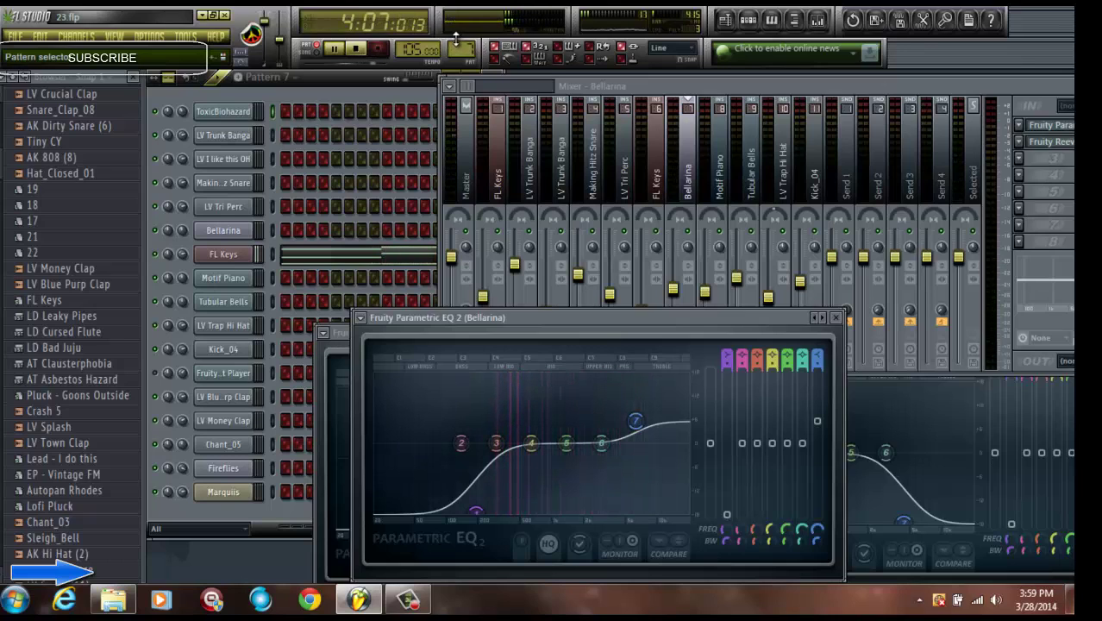
Step: Play Pattern 8 and open the Motif Piano mixer track's flanger, filter, Reeverb 2 and Parametric EQ 2 effects
scroll(457, 39, "up", 1)
key("space")
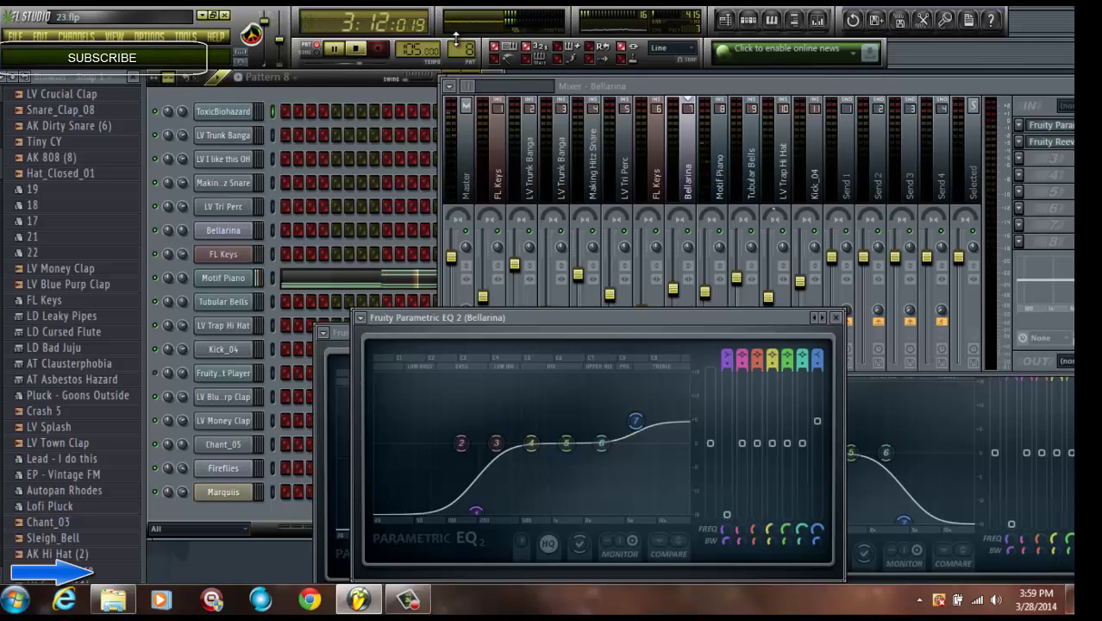
left_click(719, 173)
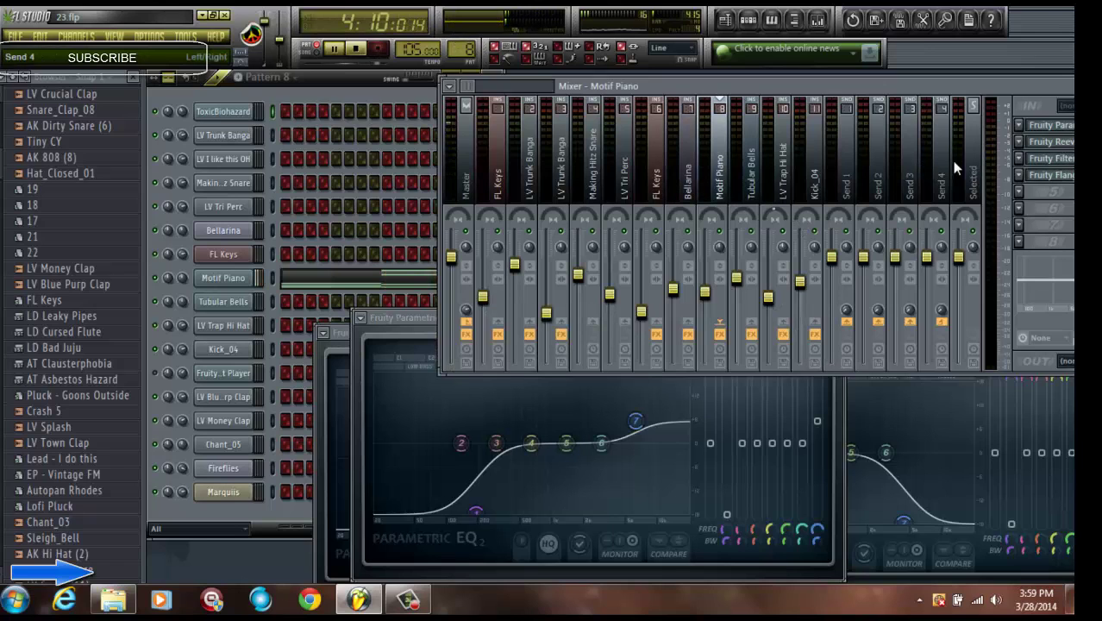
left_click(1043, 176)
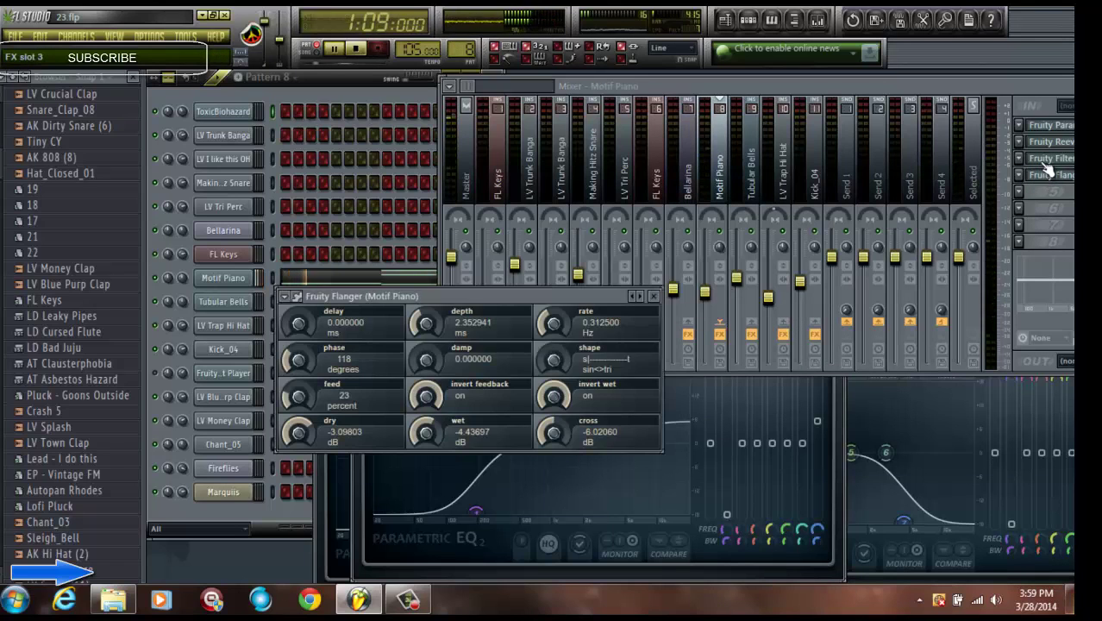
left_click(1051, 158)
left_click(1052, 143)
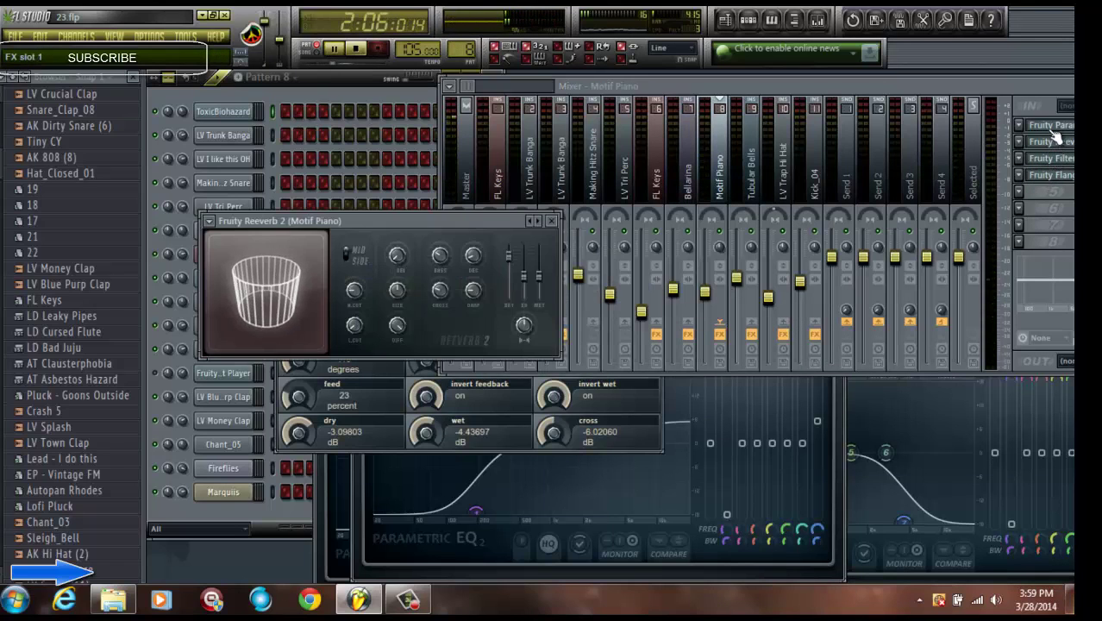
left_click(1051, 126)
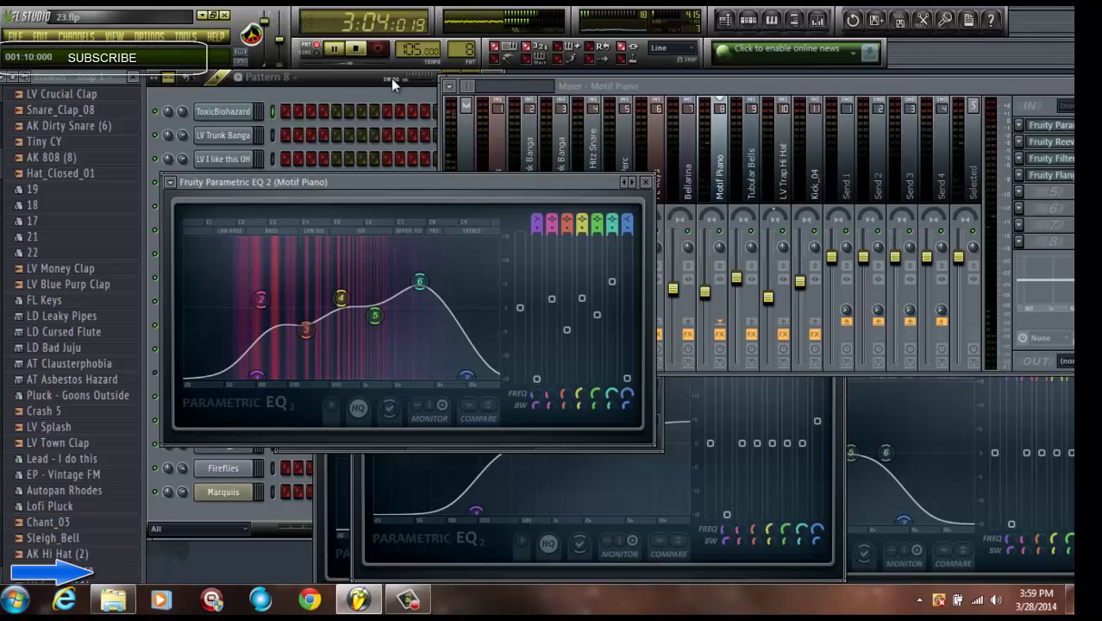
Step: Bring the step sequencer to the front and play Patterns 9, 10 and 11 one after another
left_click(388, 90)
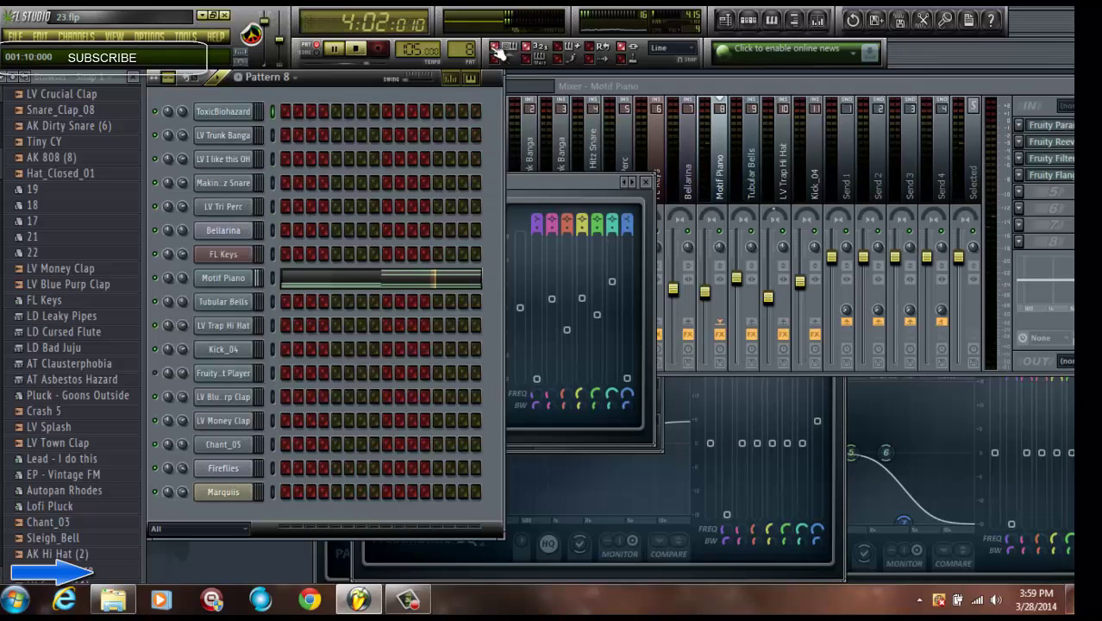
scroll(466, 38, "up", 1)
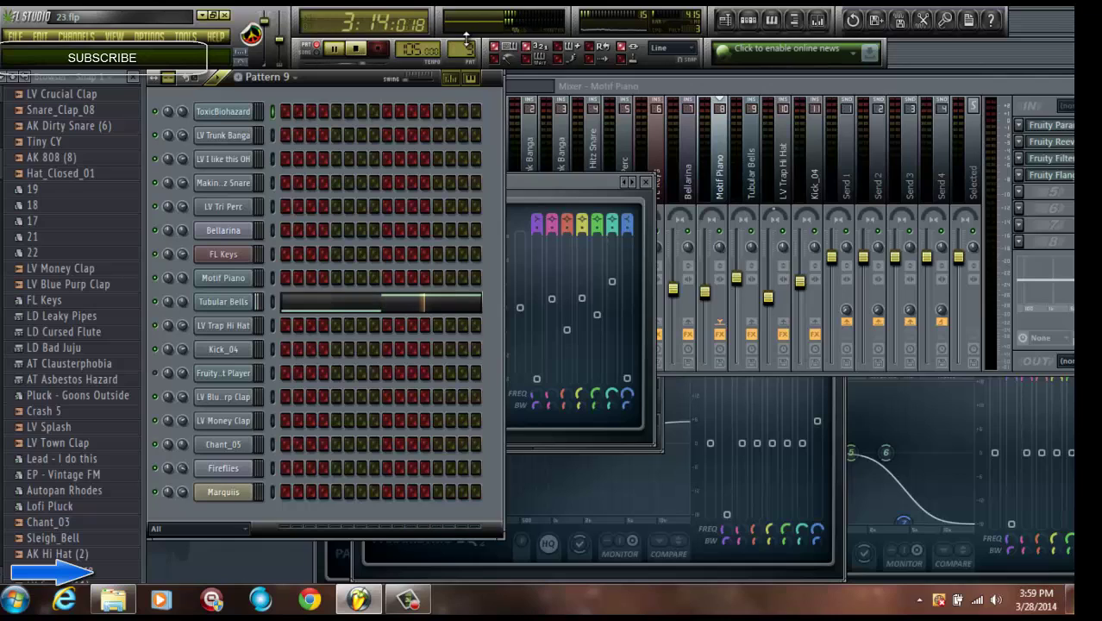
key("space")
scroll(466, 41, "up", 1)
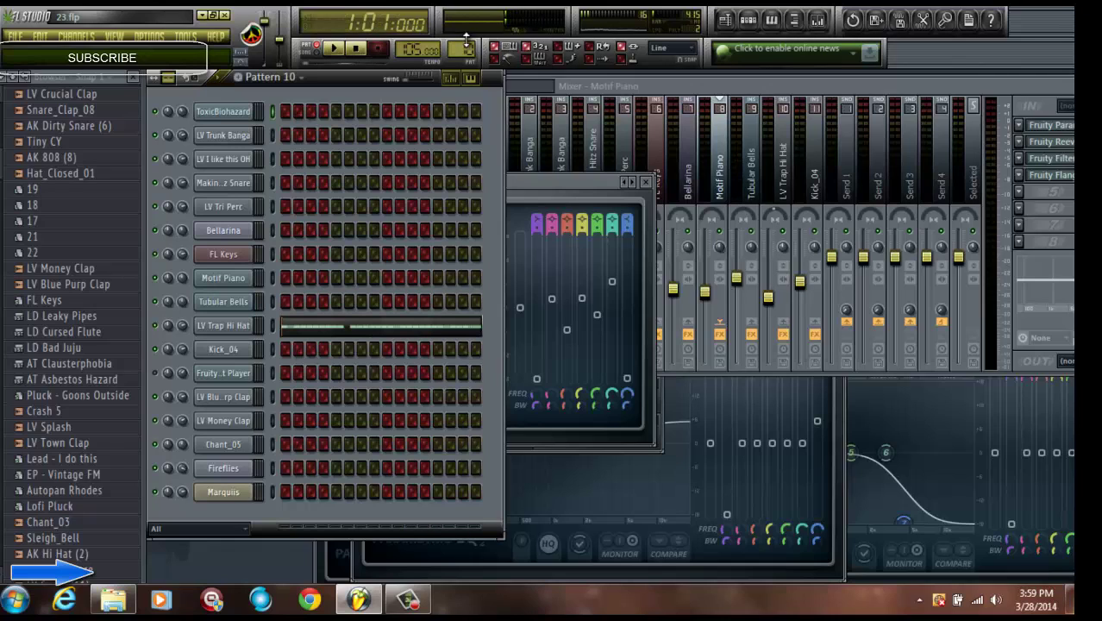
key("space")
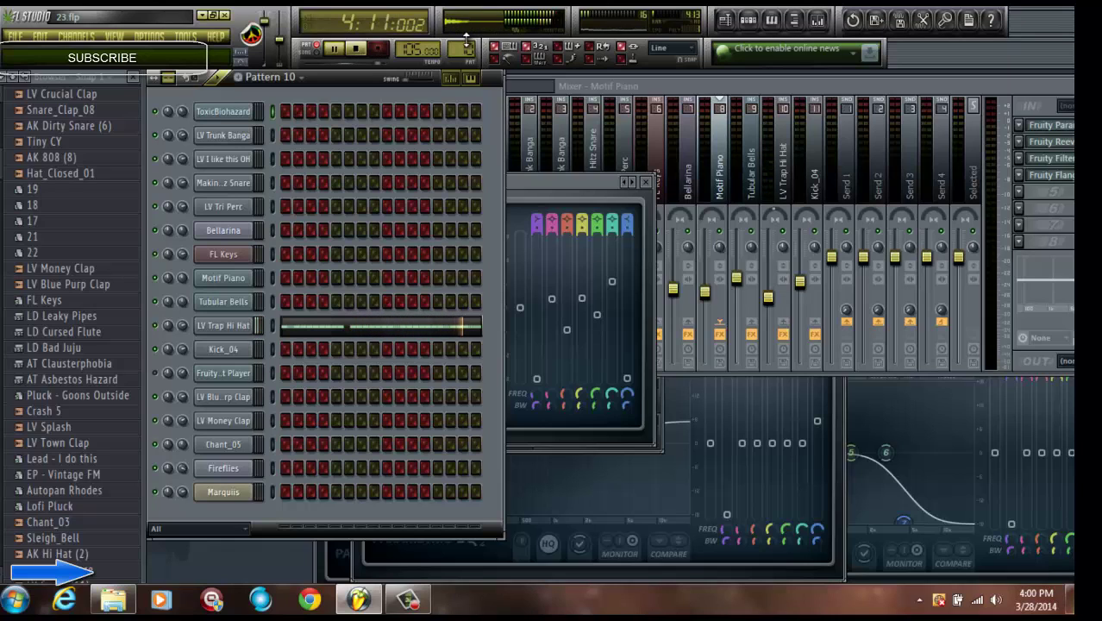
key("space")
scroll(466, 40, "up", 1)
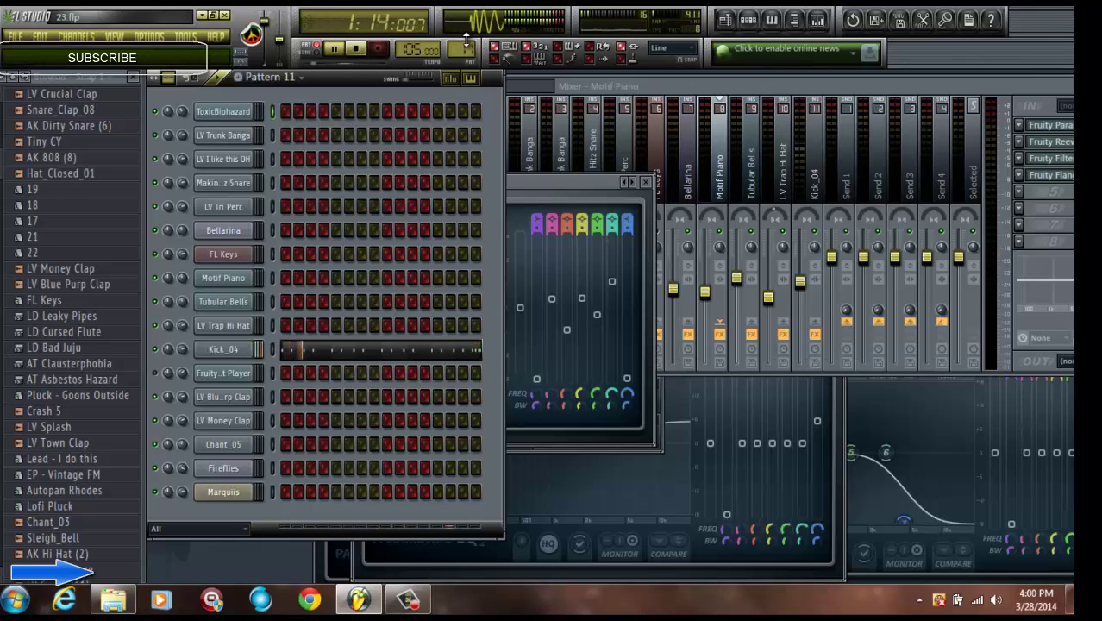
Step: Stop Pattern 11, play Pattern 12 and open the channel settings of its Fruity Soundfont Player
key("space")
scroll(466, 40, "up", 1)
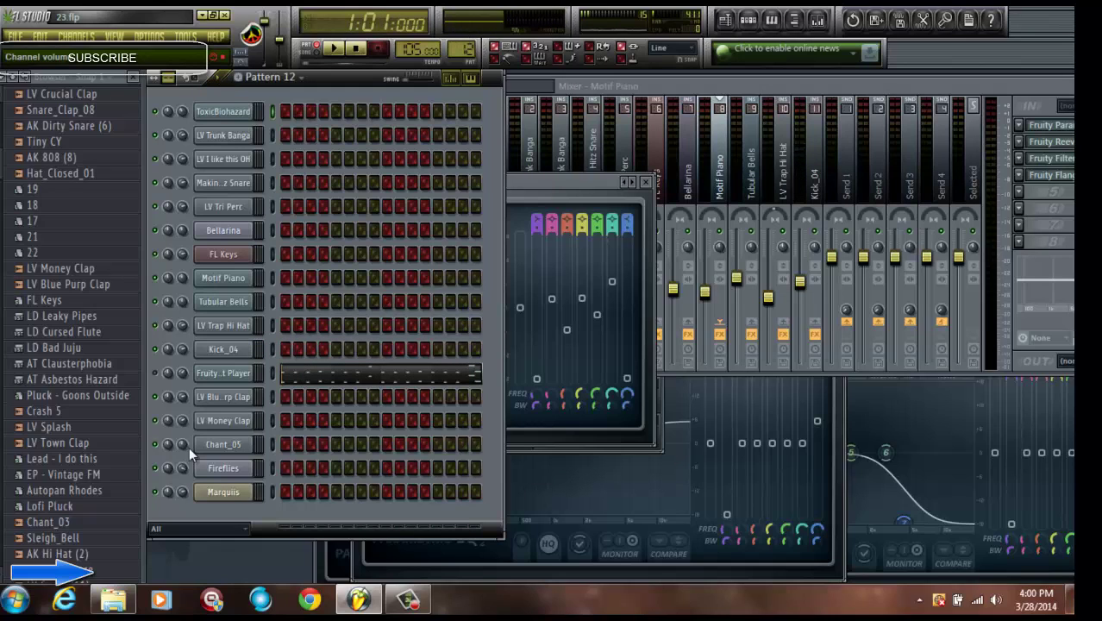
left_click(338, 48)
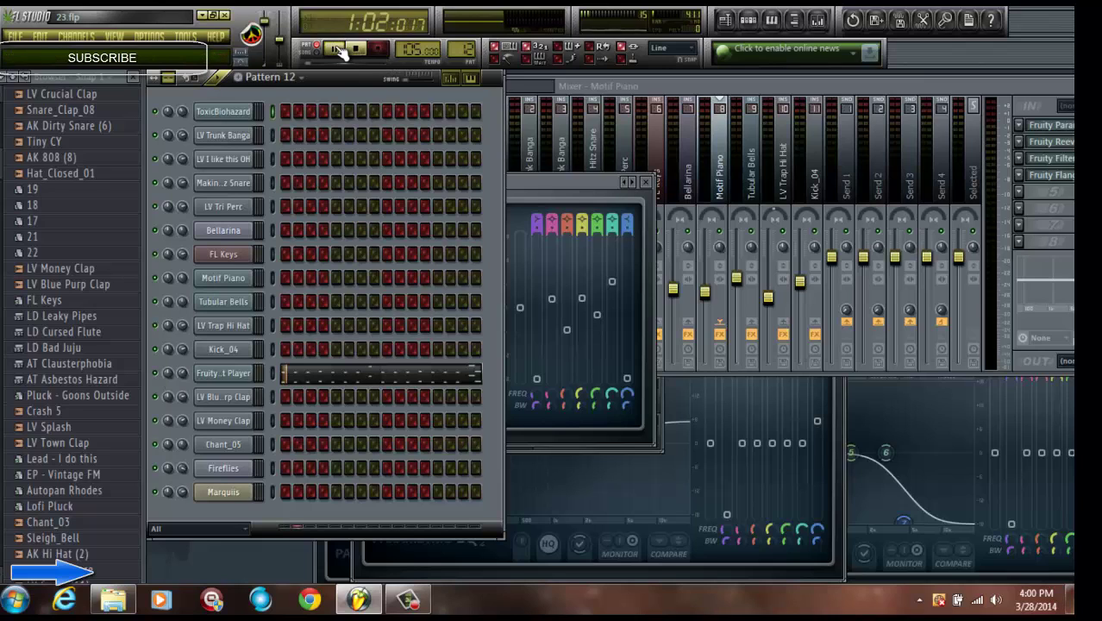
right_click(156, 372)
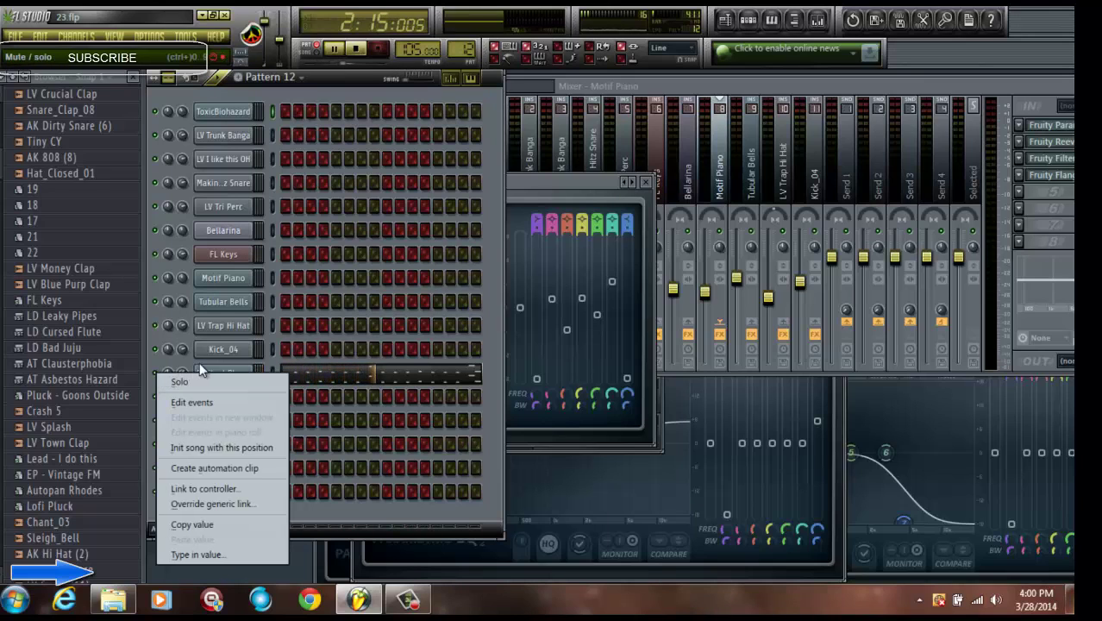
left_click(199, 365)
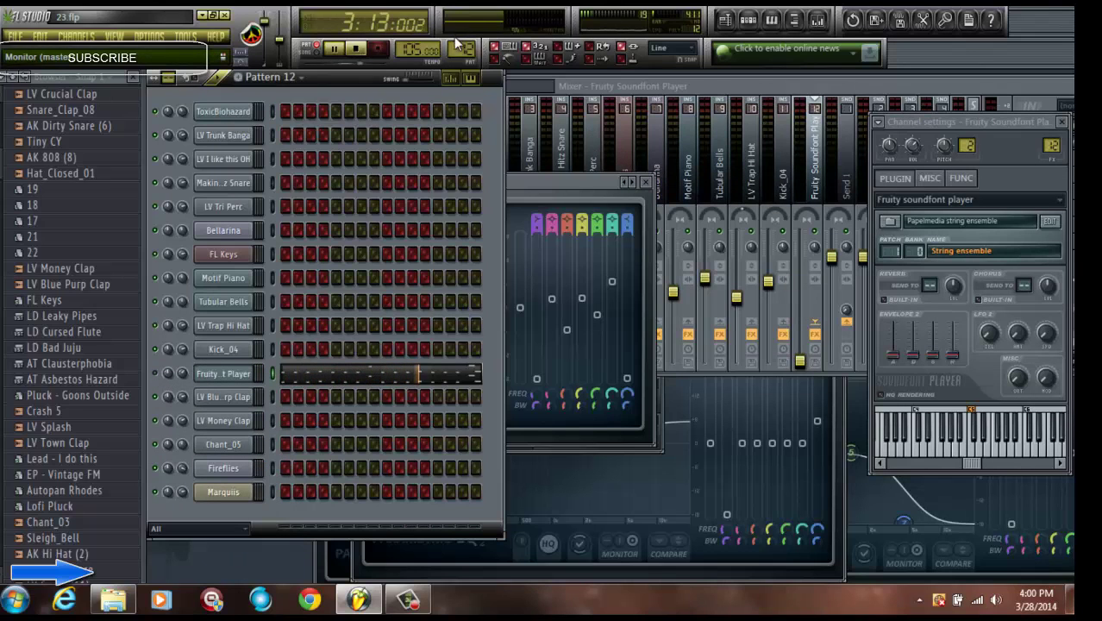
Step: Play Patterns 13, 14 and 15 one after another to hear the two claps and the chant
scroll(457, 45, "up", 1)
key("space")
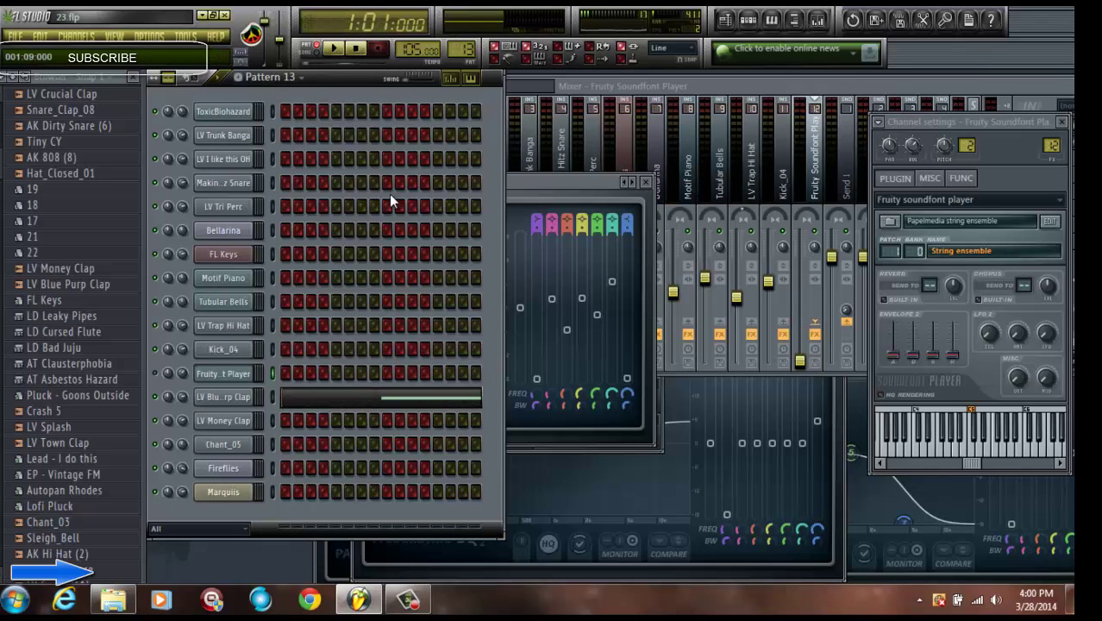
key("space")
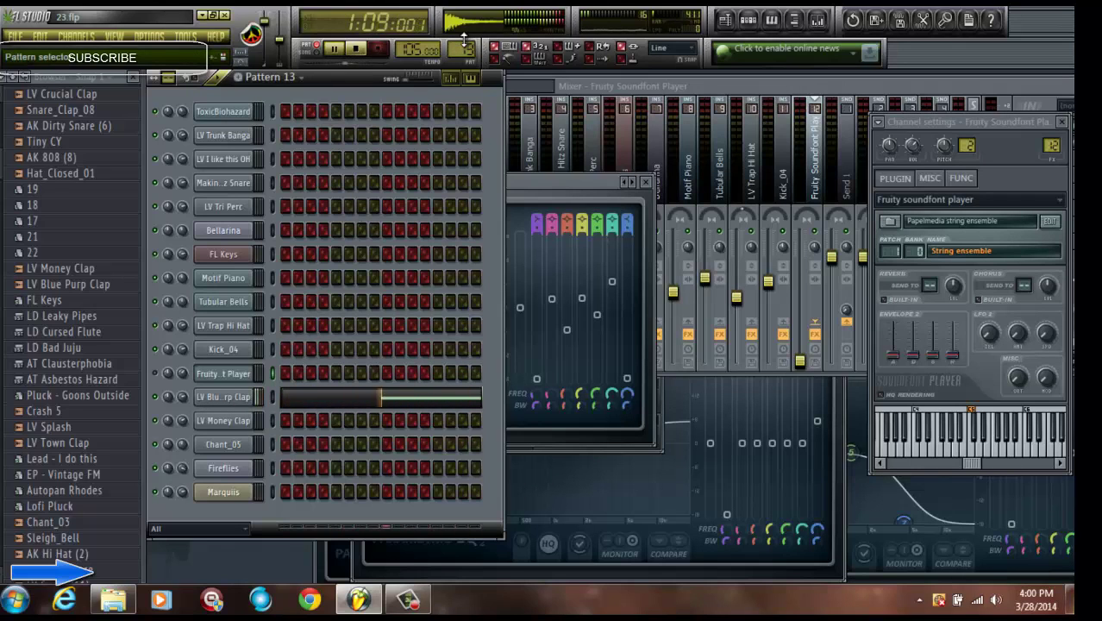
scroll(464, 42, "up", 1)
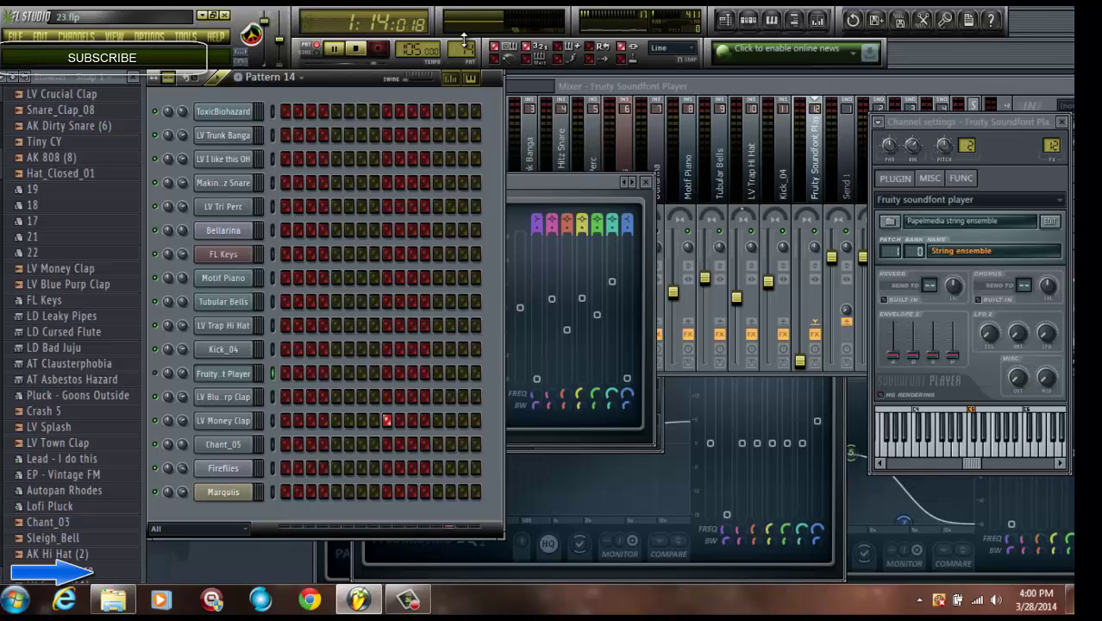
key("space")
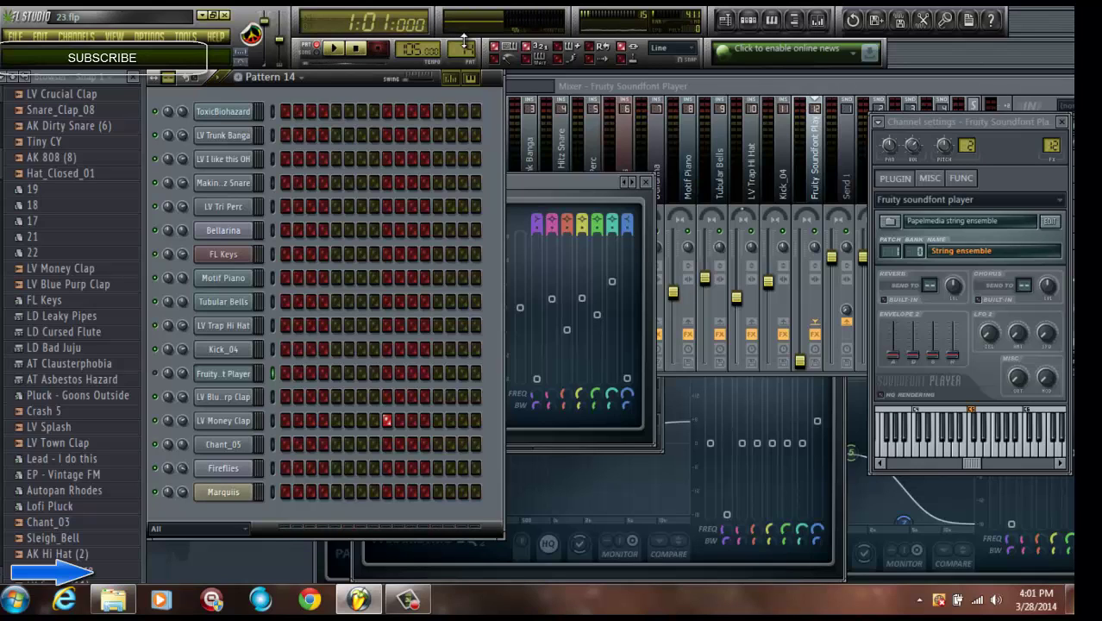
scroll(464, 47, "up", 1)
key("space")
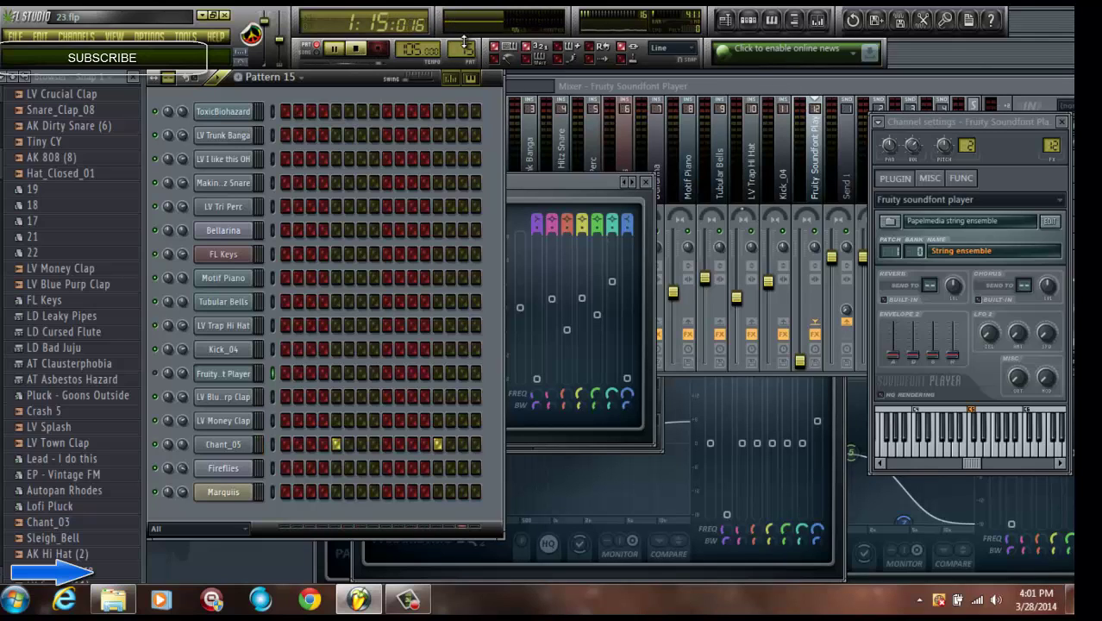
key("space")
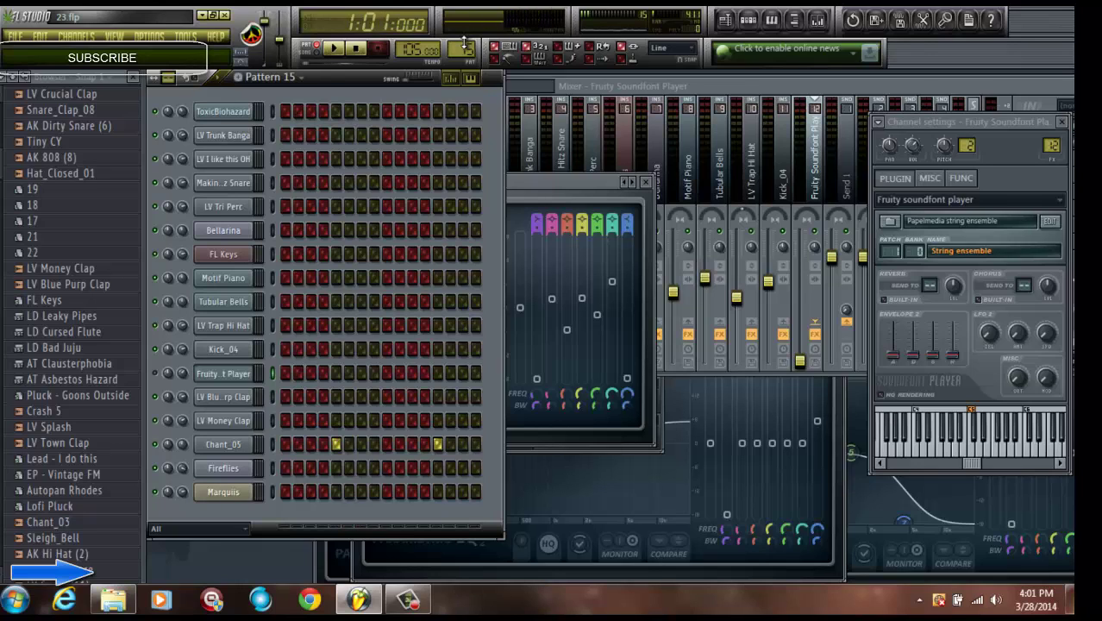
Step: Play Pattern 16 with the Fireflies channel and Pattern 17 with the Marquis channel, stopping playback after each
scroll(464, 41, "up", 1)
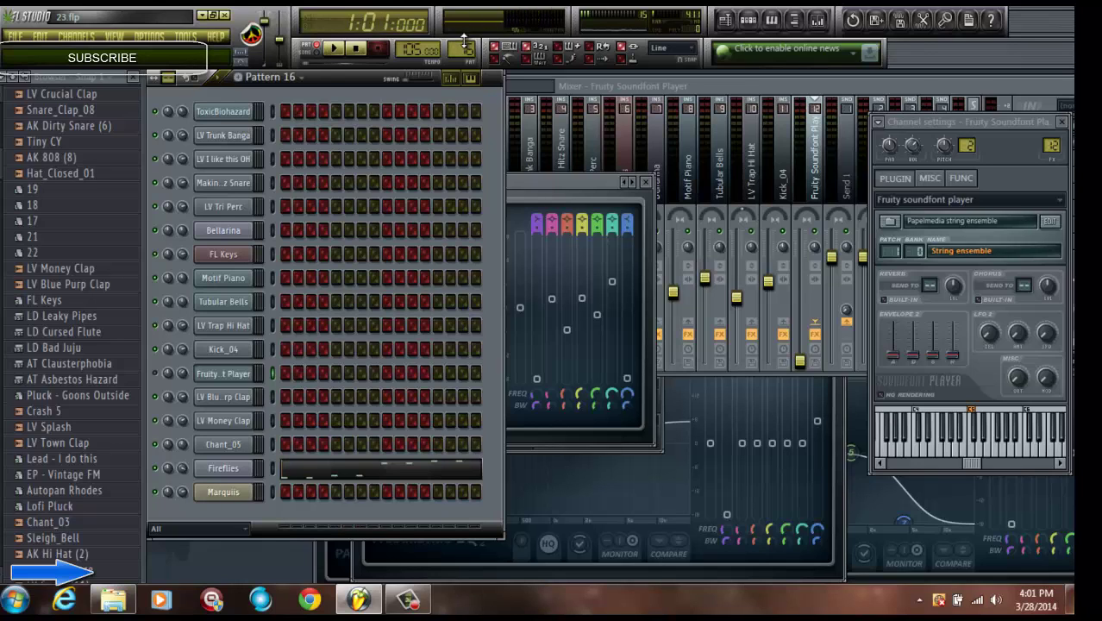
key("space")
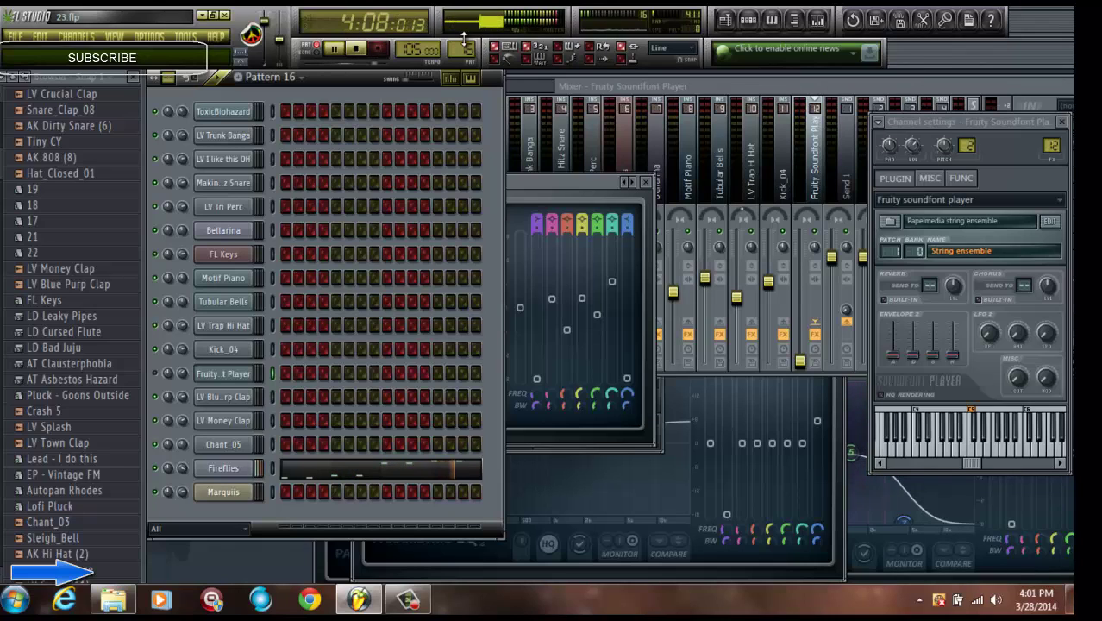
key("space")
scroll(464, 40, "up", 1)
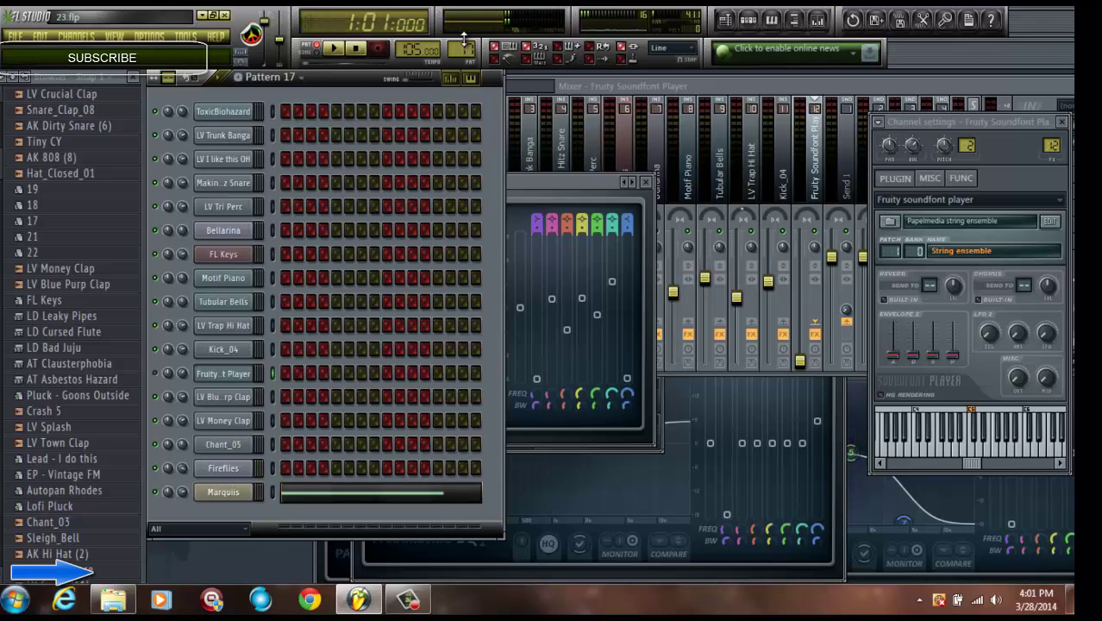
key("space")
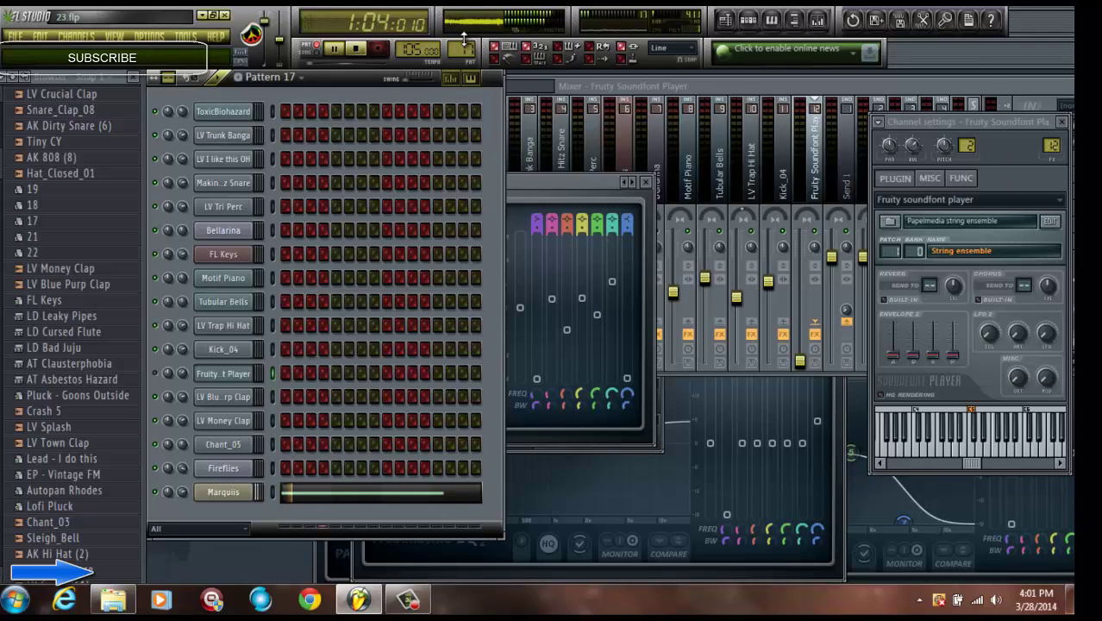
key("space")
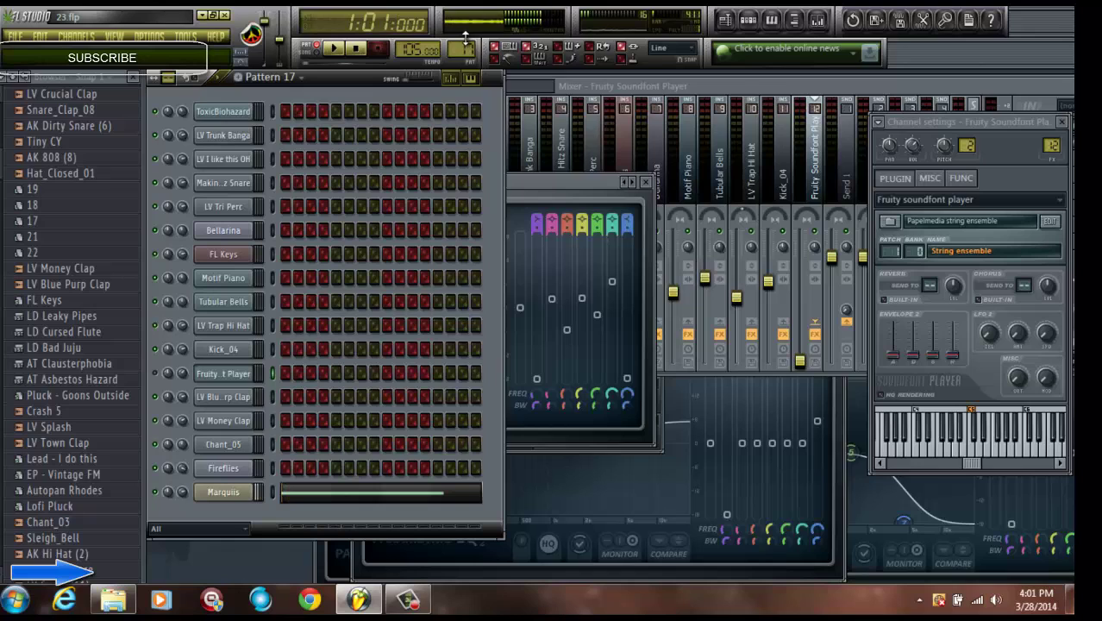
Step: Open the playlist, fit the whole arrangement in view and play it in song mode
left_click(819, 20)
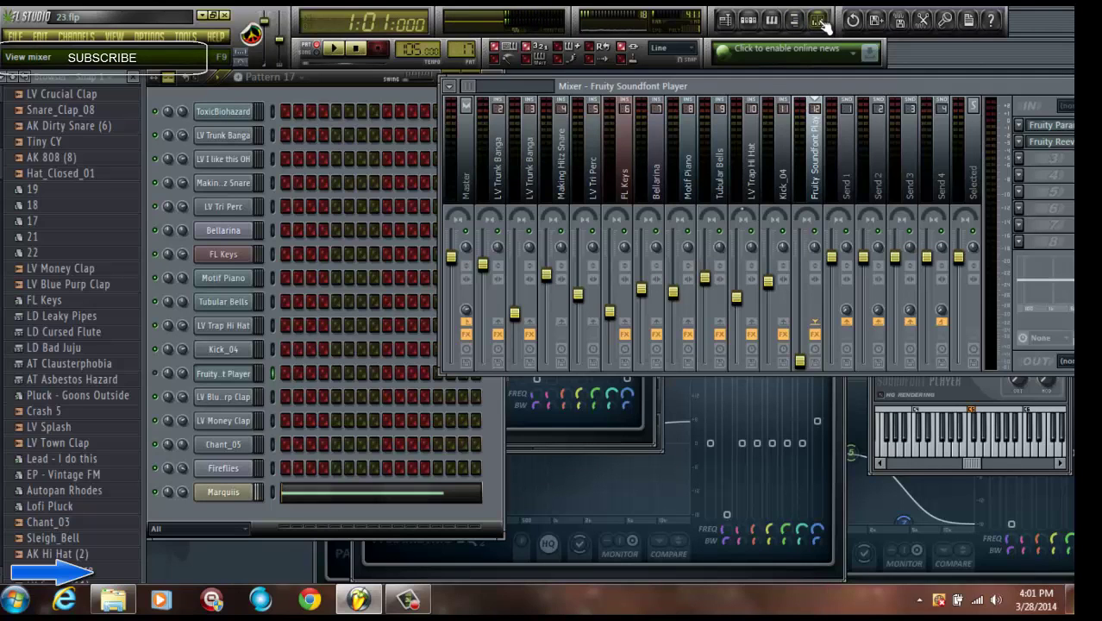
left_click(729, 28)
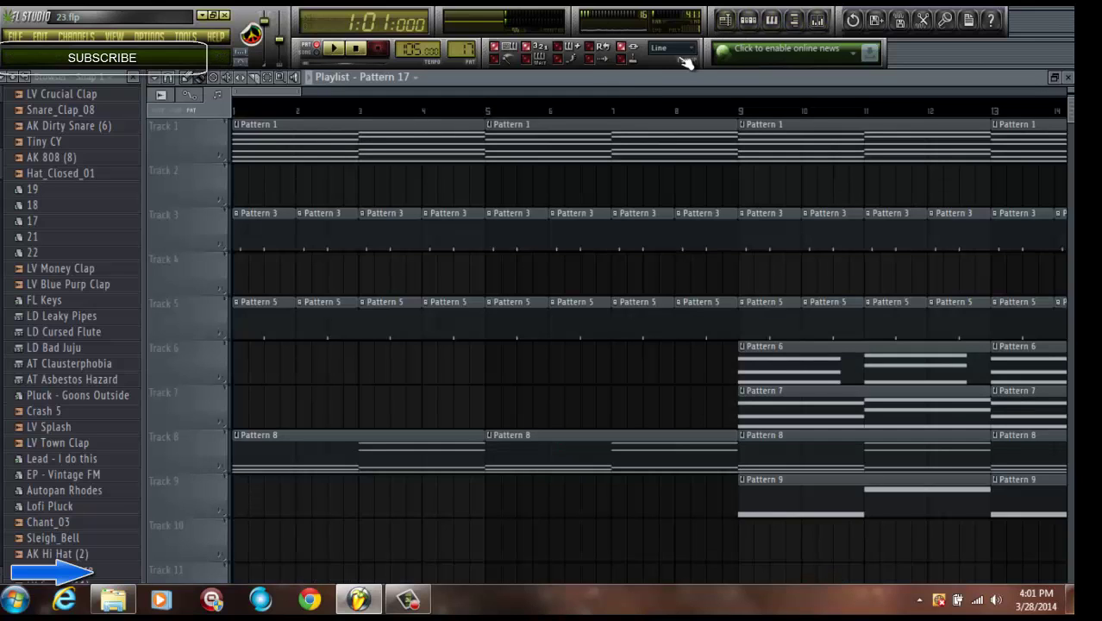
left_click_drag(289, 92, 797, 92)
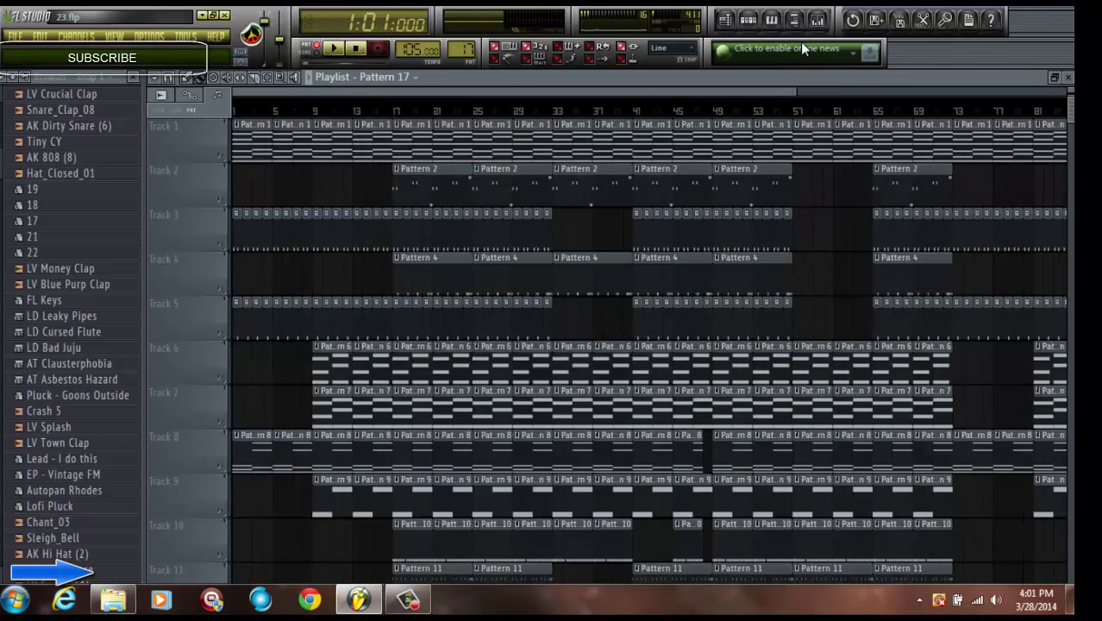
key("Page_Down")
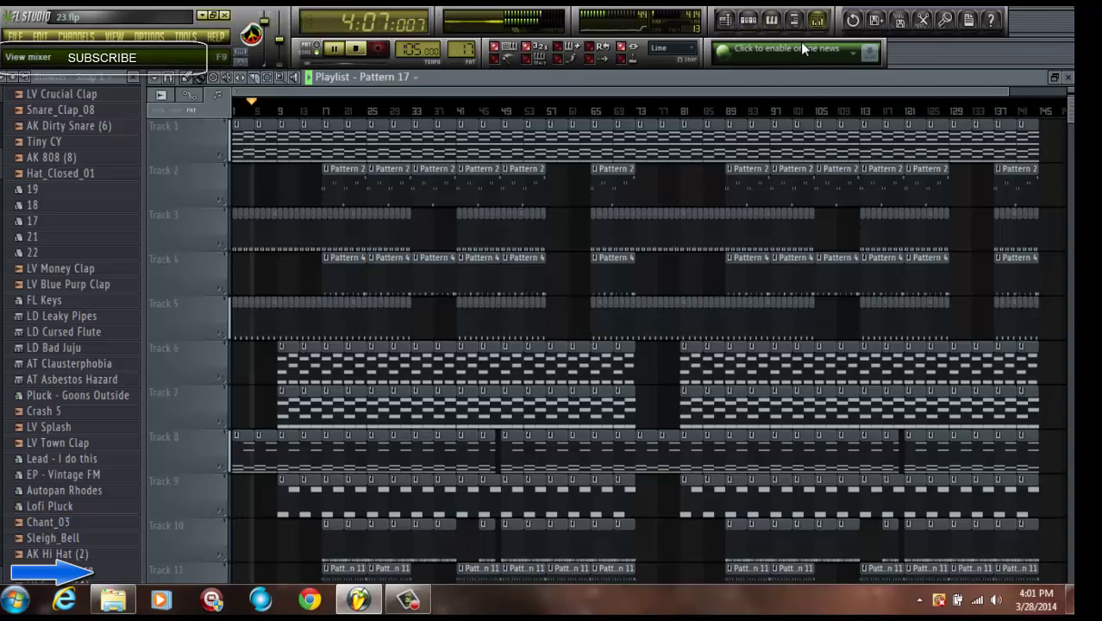
Step: Show the mixer over the playlist, move it away from the early bars and turn on its Waveforms view
key("F9")
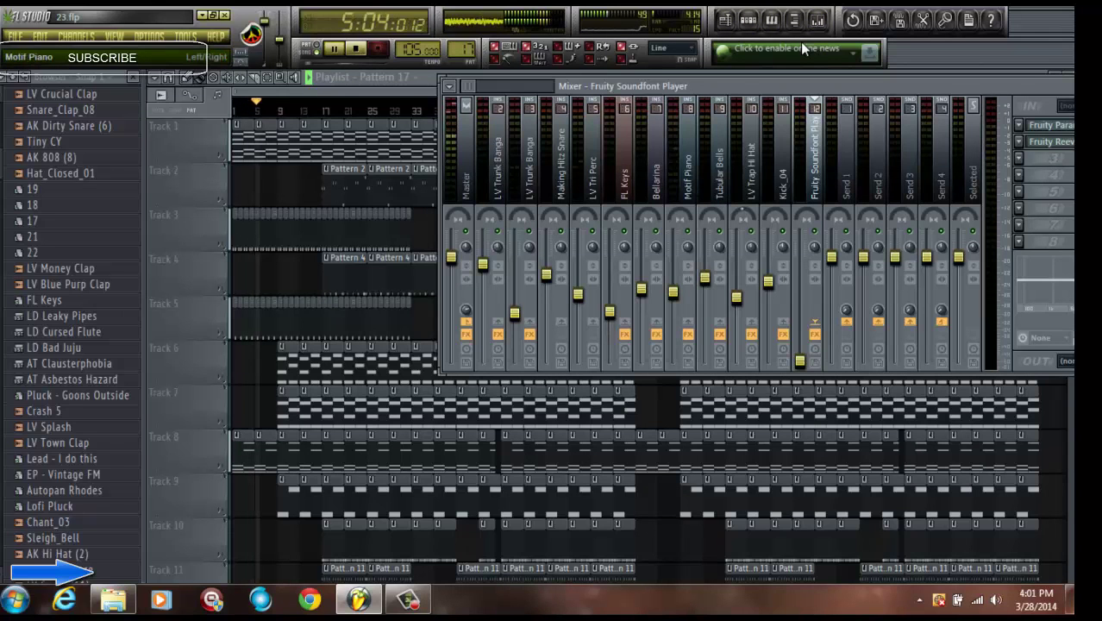
mouse_move(776, 86)
left_mouse_down()
mouse_move(812, 141)
mouse_move(956, 180)
mouse_move(1011, 168)
left_mouse_up()
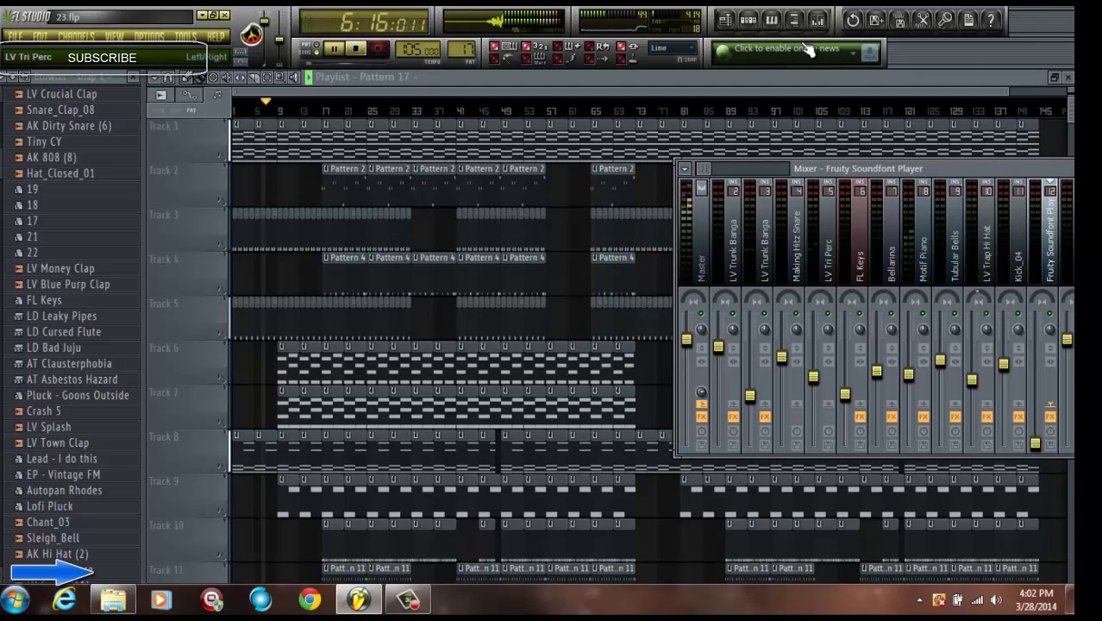
left_click(683, 168)
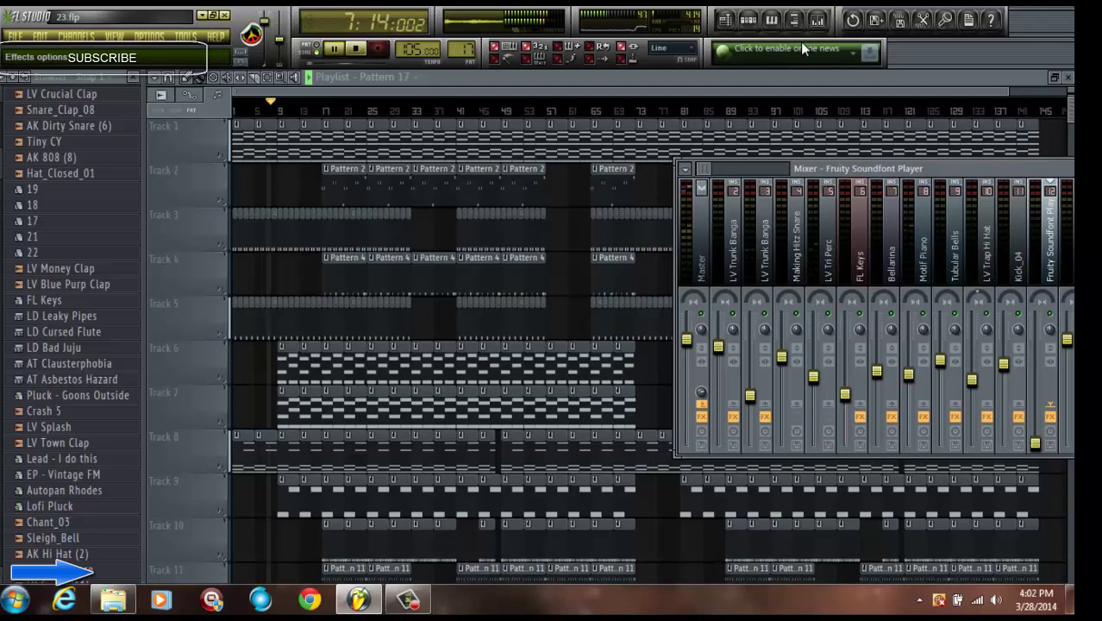
mouse_move(703, 242)
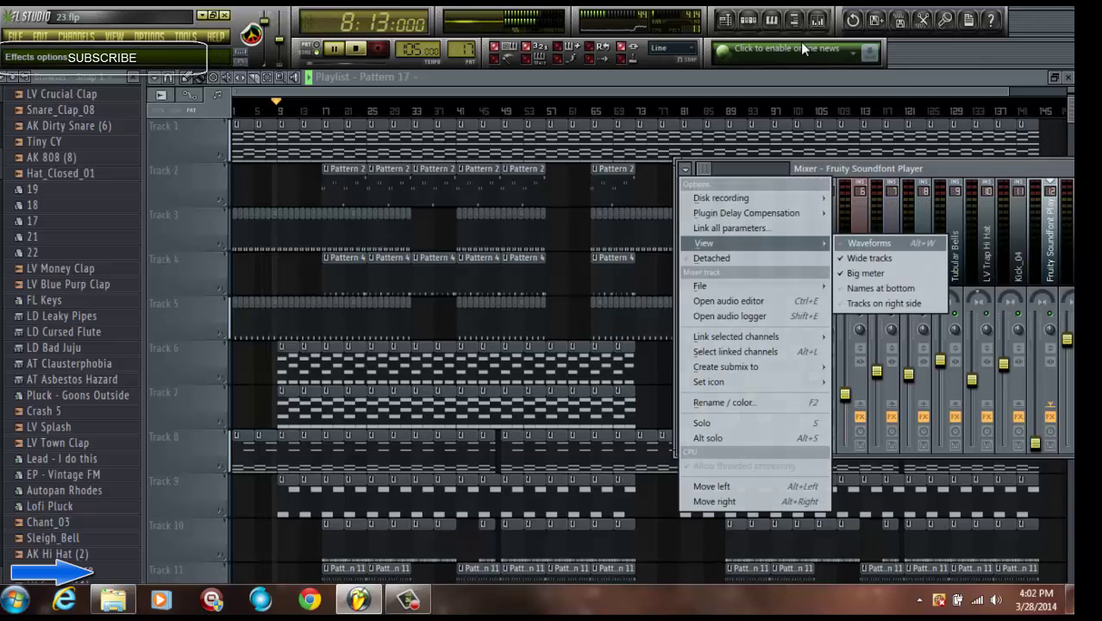
key("Escape")
key("Escape")
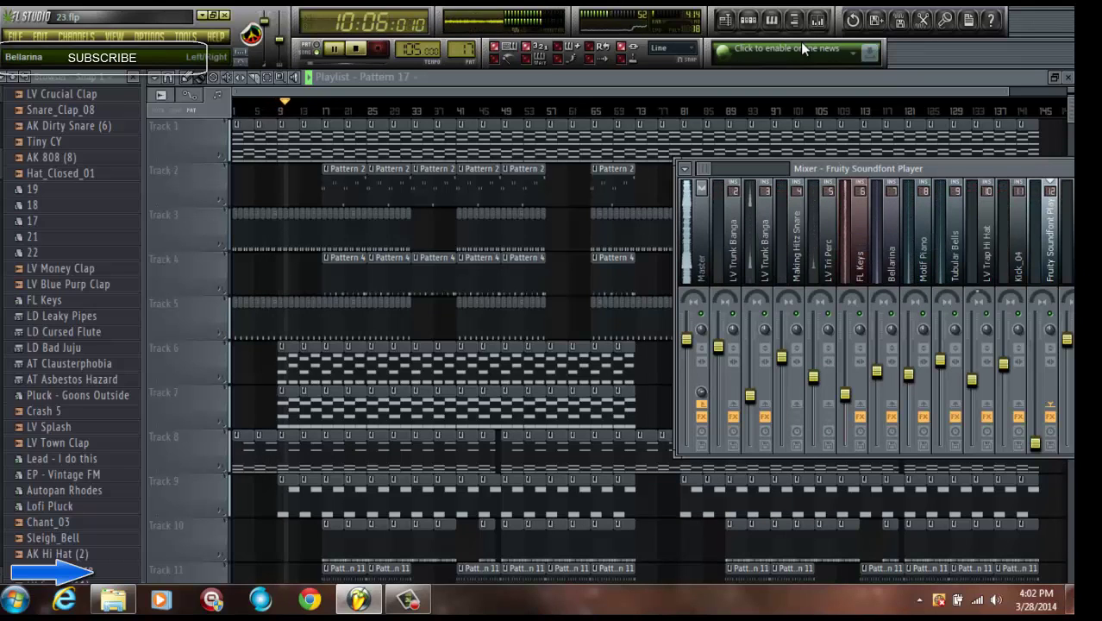
left_click_drag(858, 169, 827, 171)
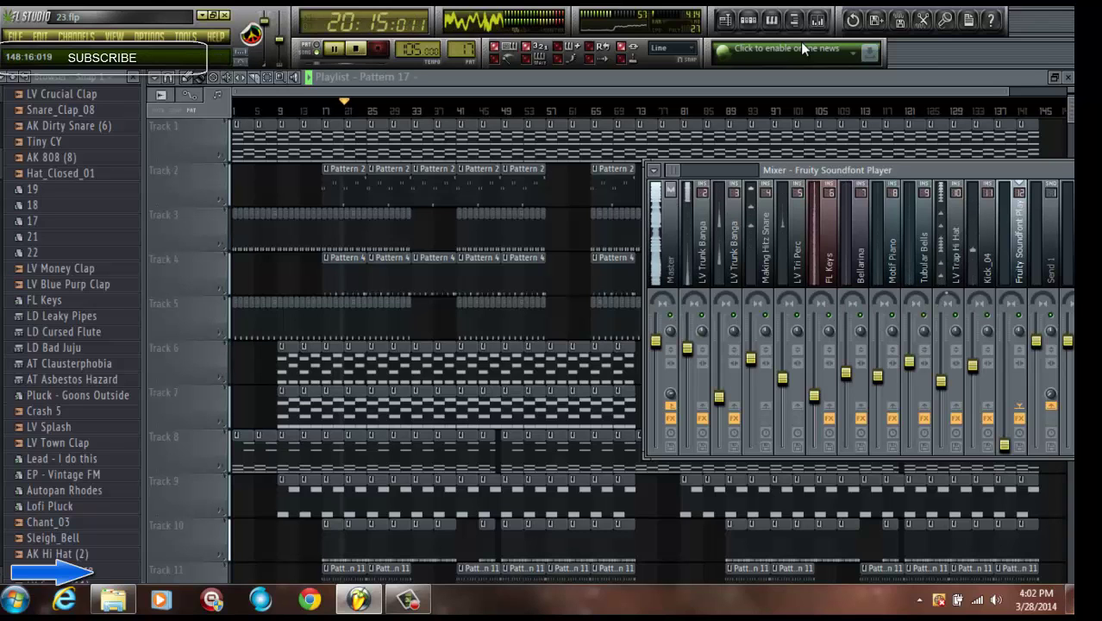
Step: Hide the mixer, examine the song's arrangement on Tracks 1 to 17 during playback, and close the playlist
key("F9")
scroll(802, 43, "down", 4)
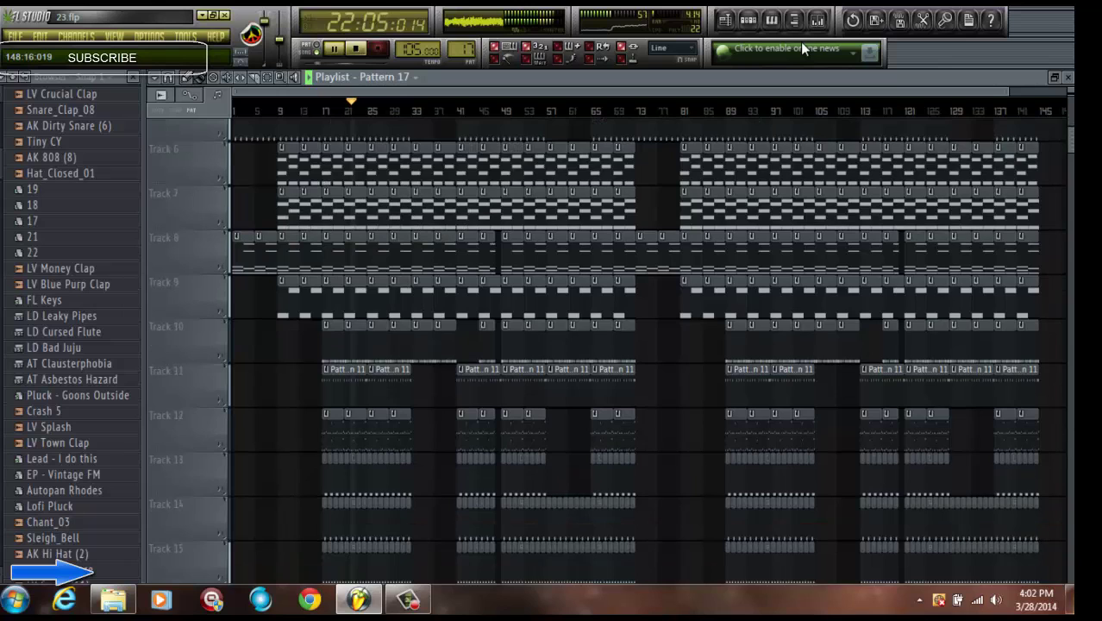
scroll(800, 41, "down", 2)
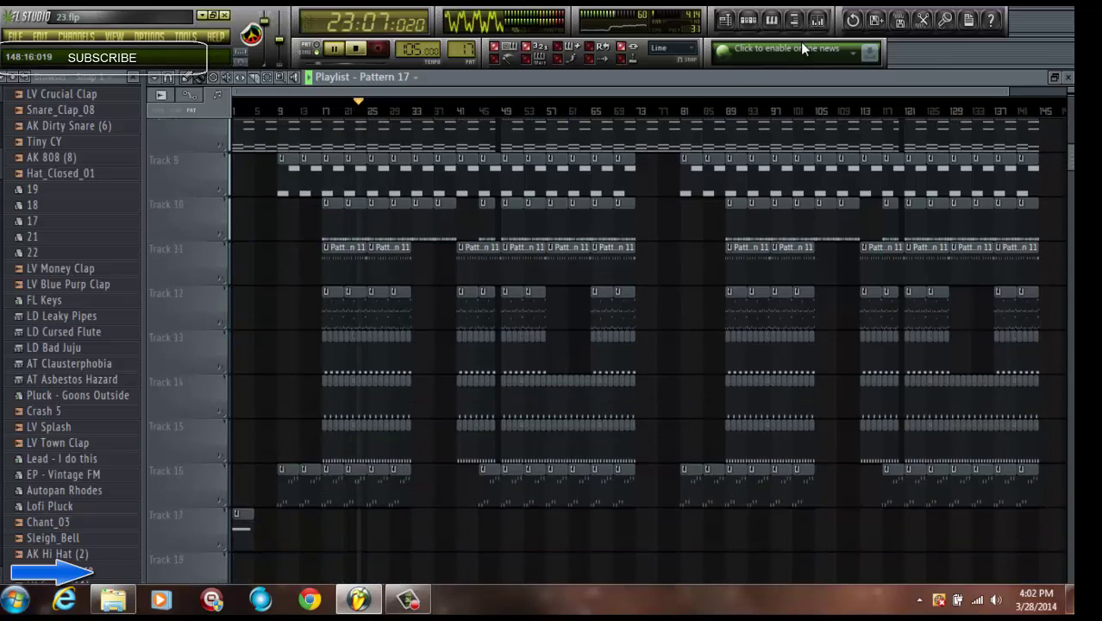
scroll(800, 41, "down", 1)
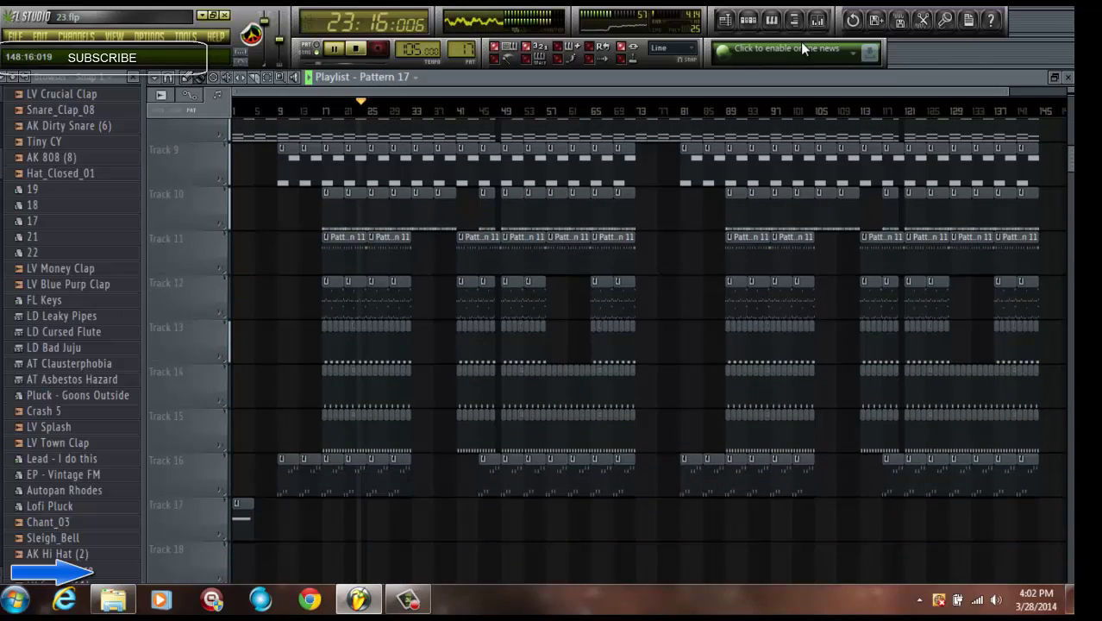
scroll(800, 42, "up", 1)
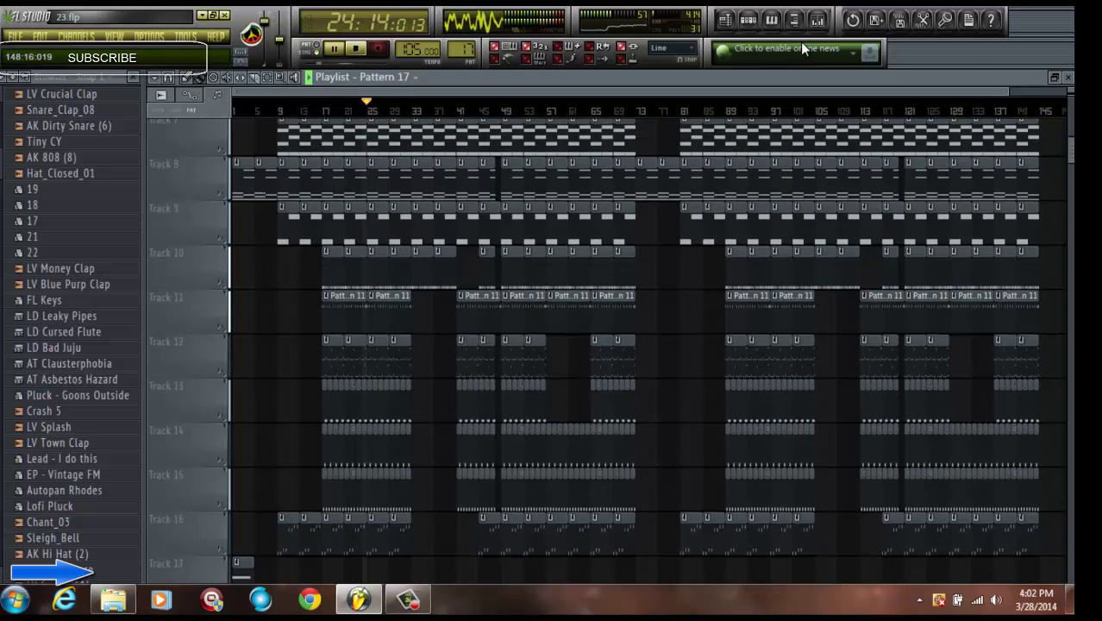
scroll(800, 47, "up", 2)
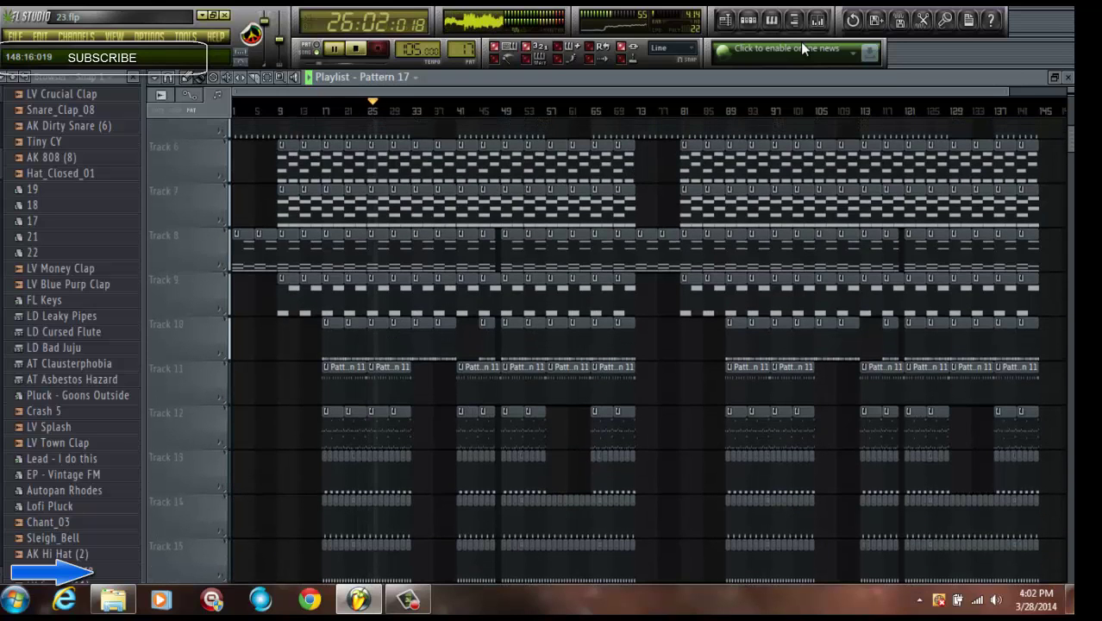
scroll(800, 41, "up", 2)
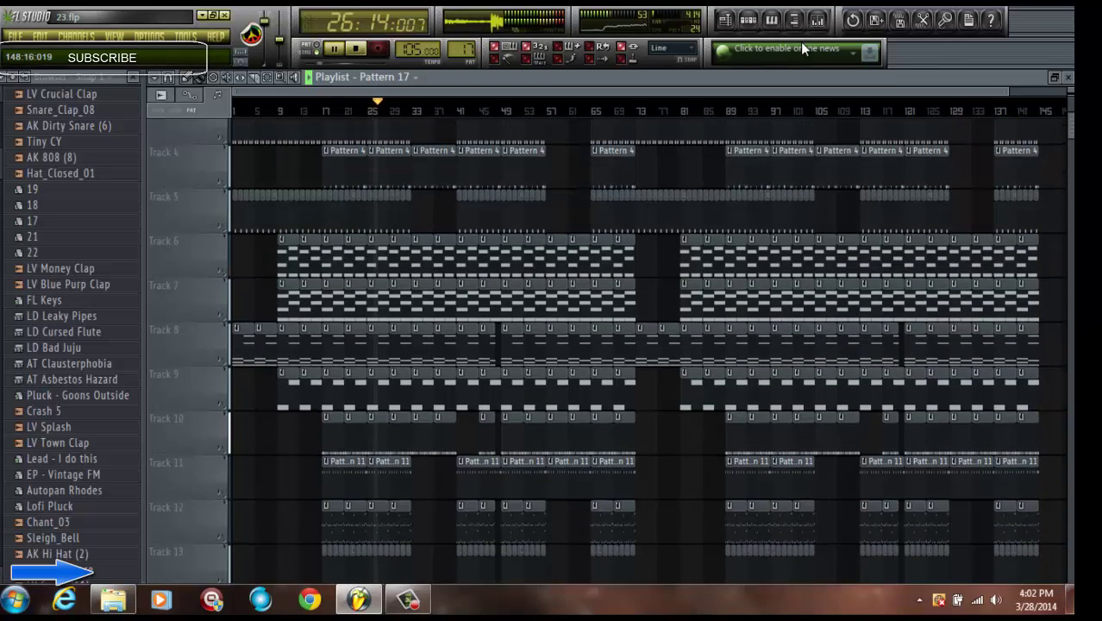
scroll(802, 48, "up", 3)
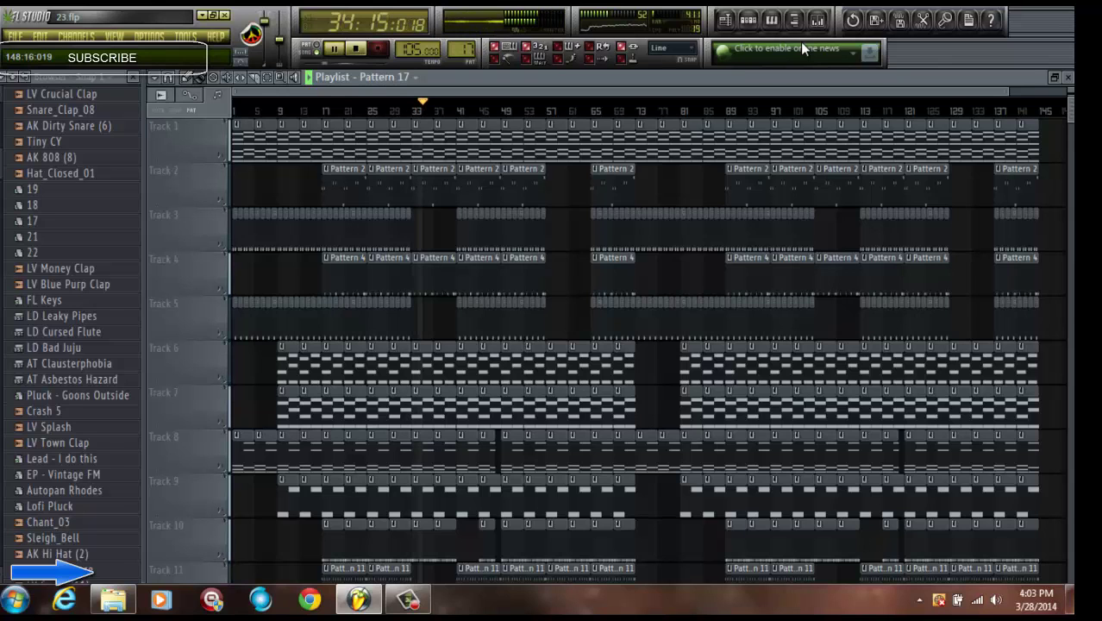
scroll(800, 41, "down", 3)
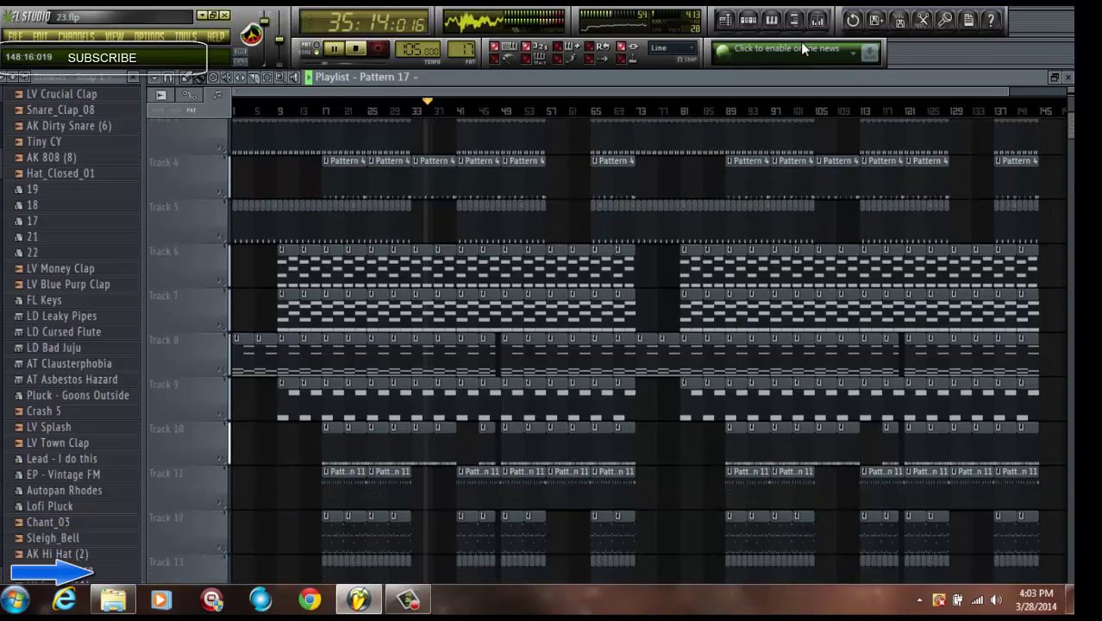
scroll(799, 41, "up", 3)
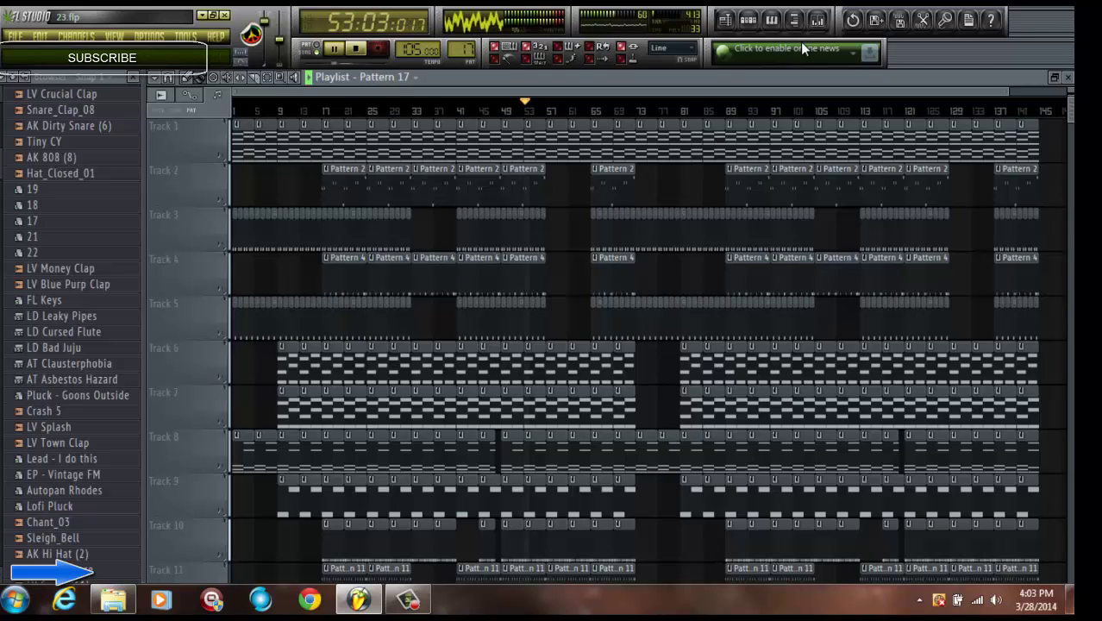
key("F5")
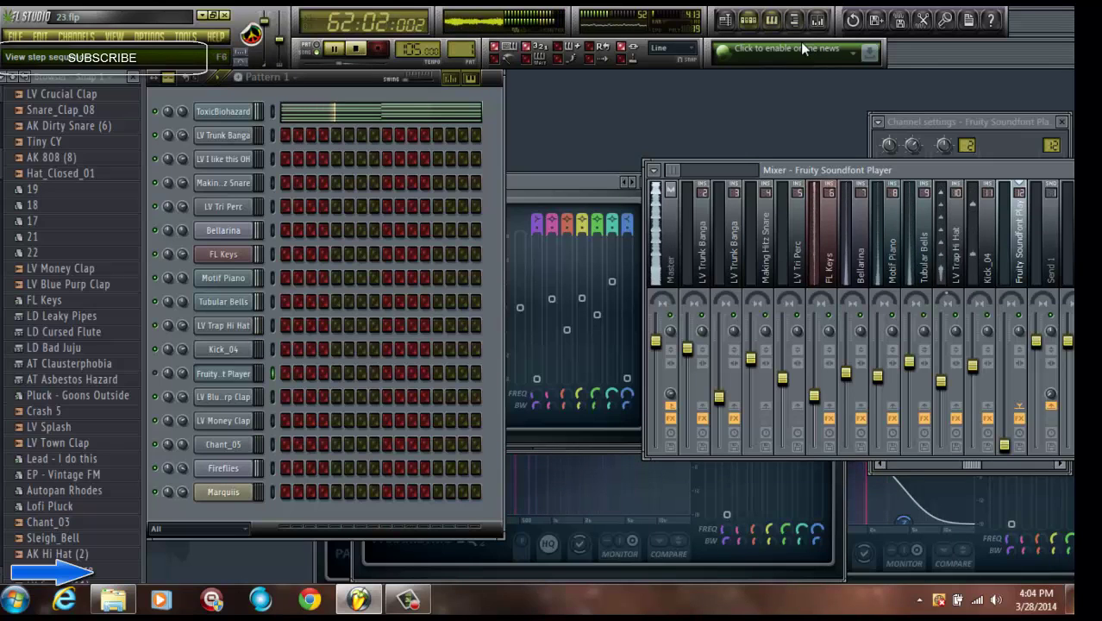
Step: Open the playlist, show the mixer over it and move the mixer so the Master track's effect slots are in view
key("F5")
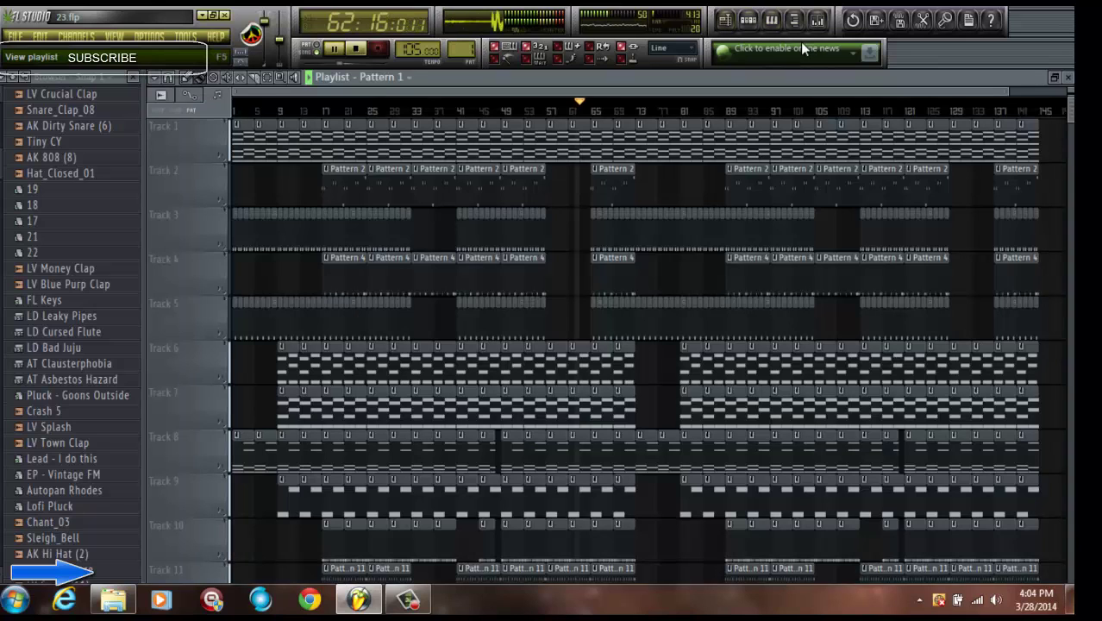
key("F9")
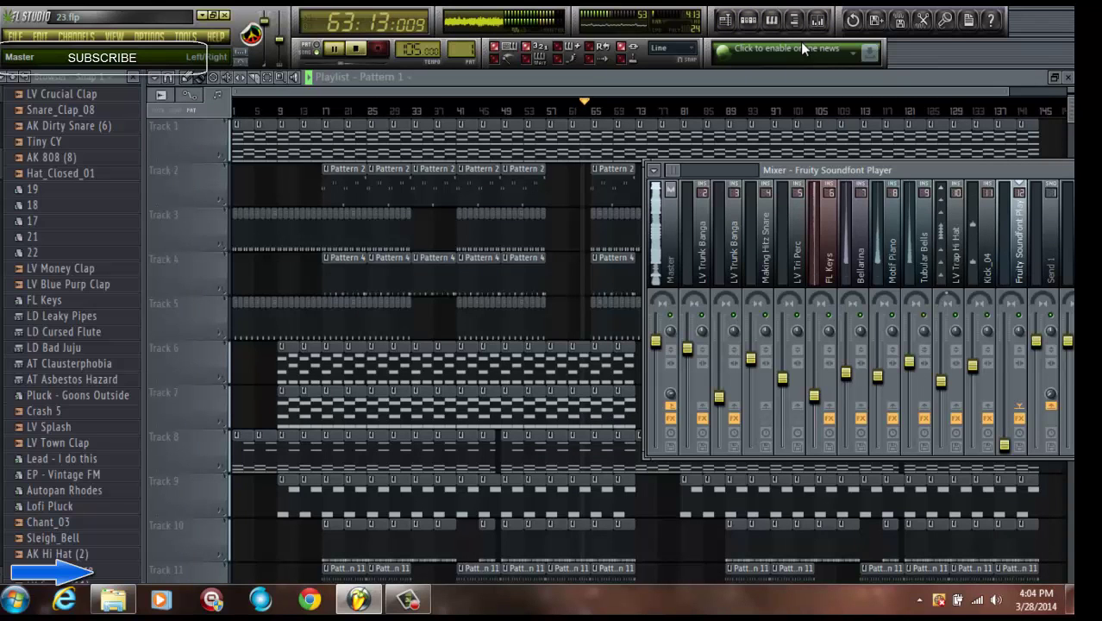
left_click_drag(784, 170, 513, 135)
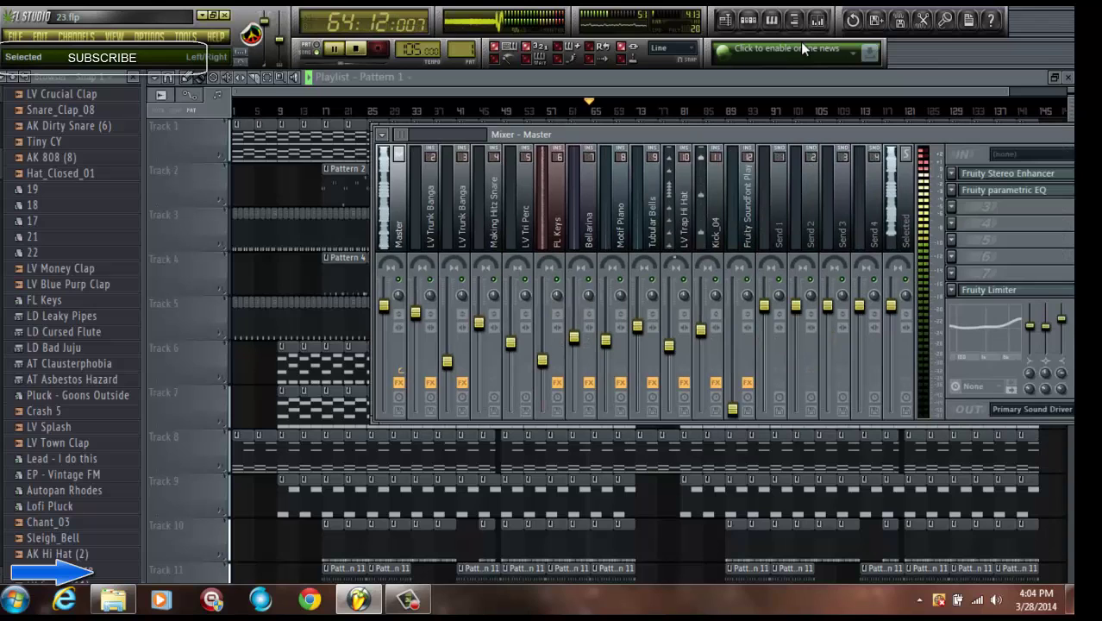
Step: Load Fruity Love Philter into the third effect slot of the Master mixer track
left_click(951, 206)
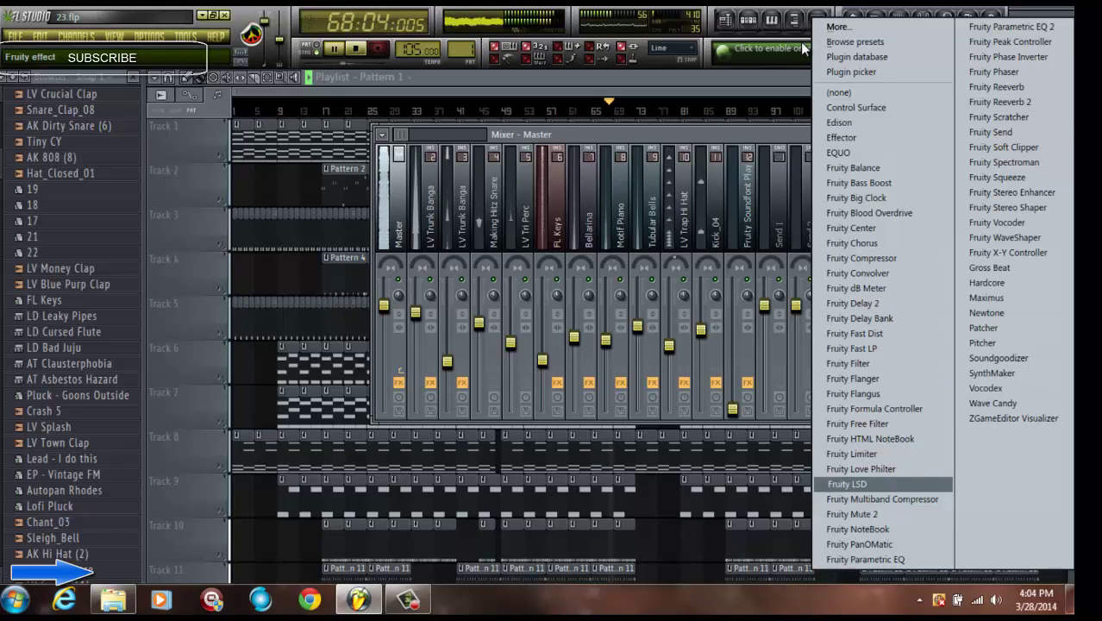
left_click(860, 468)
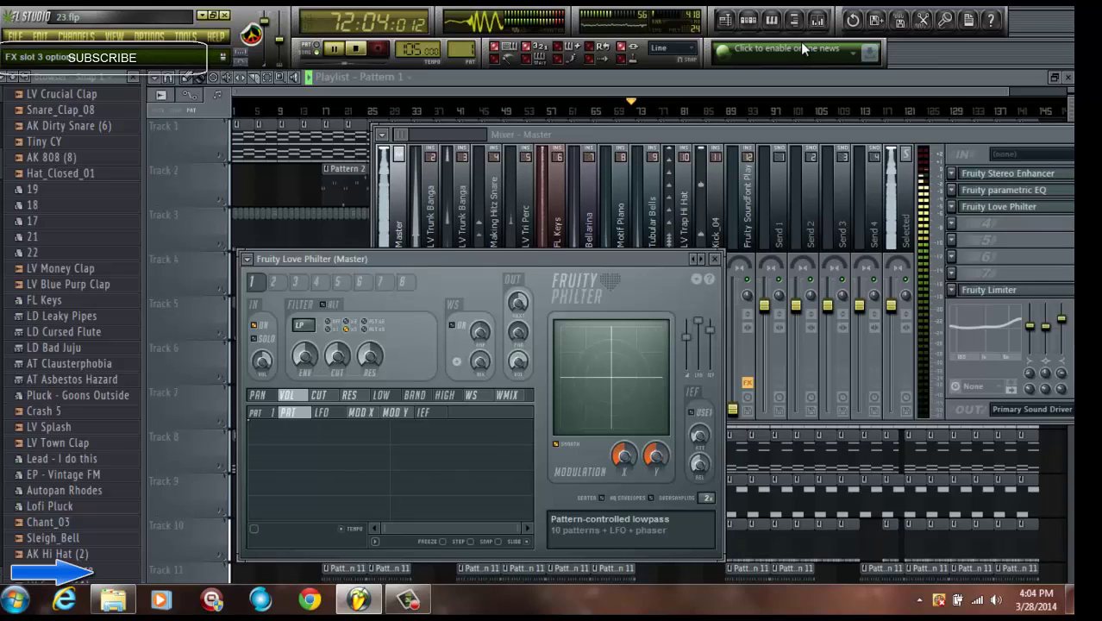
Step: Open the list of available effects for the Master track's third slot, which holds Fruity Love Philter
left_click(950, 207)
mouse_move(971, 225)
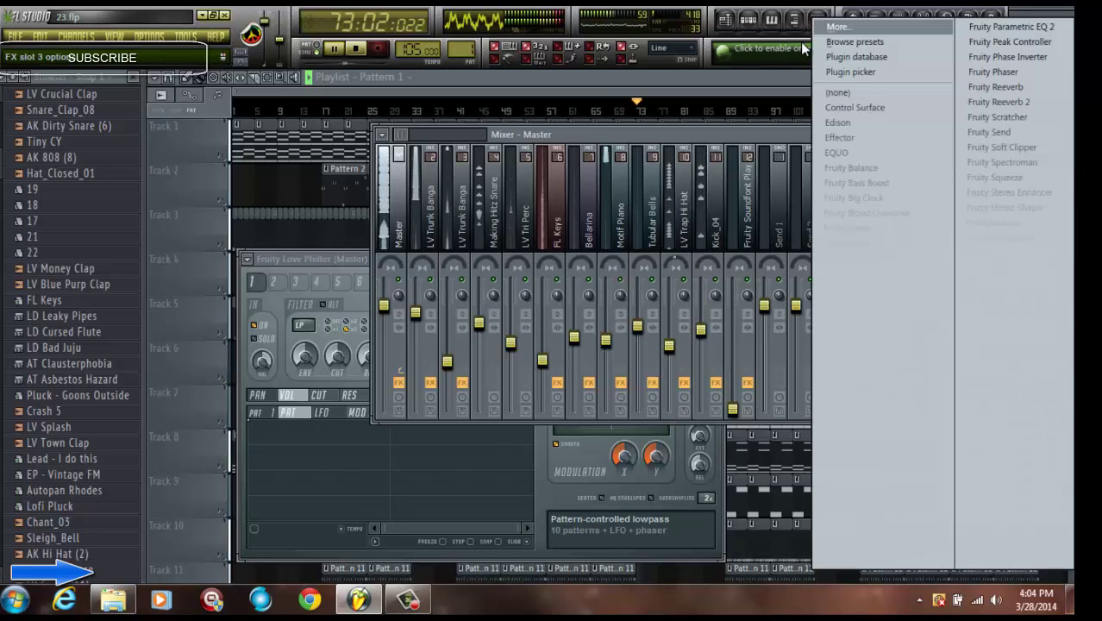